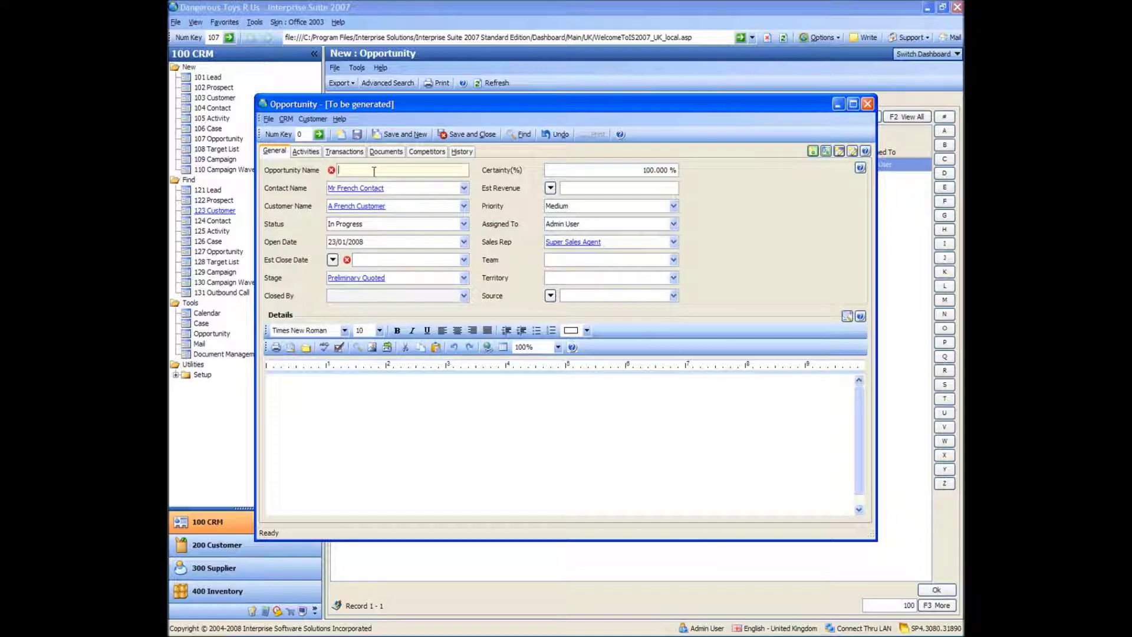
- Name the new opportunity "Big toy Sales" and set its estimated close date to 31/01/2008
{"action": "type", "text": "Big toy Sales"}
{"action": "key", "text": "Tab"}
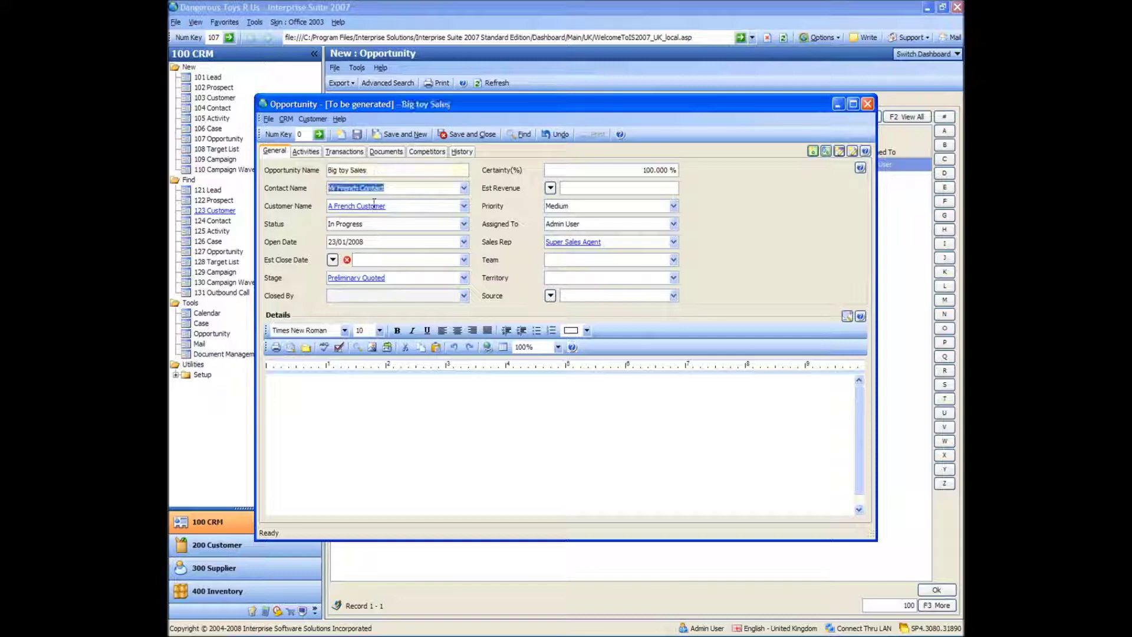
{"action": "left_click", "coordinate": [464, 261]}
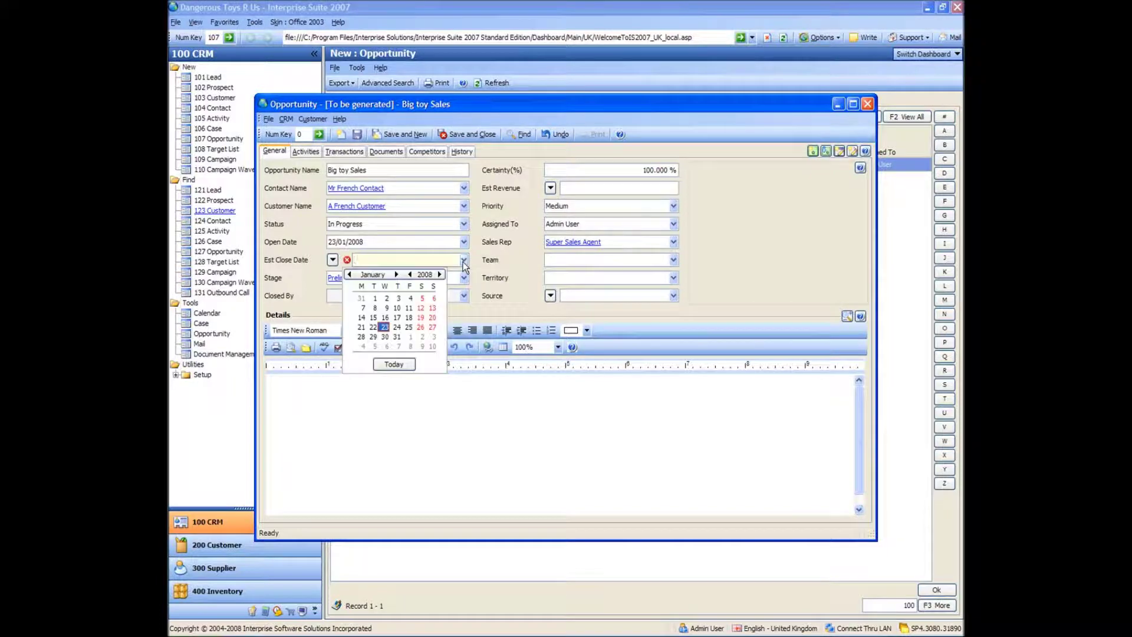
{"action": "left_click", "coordinate": [396, 338]}
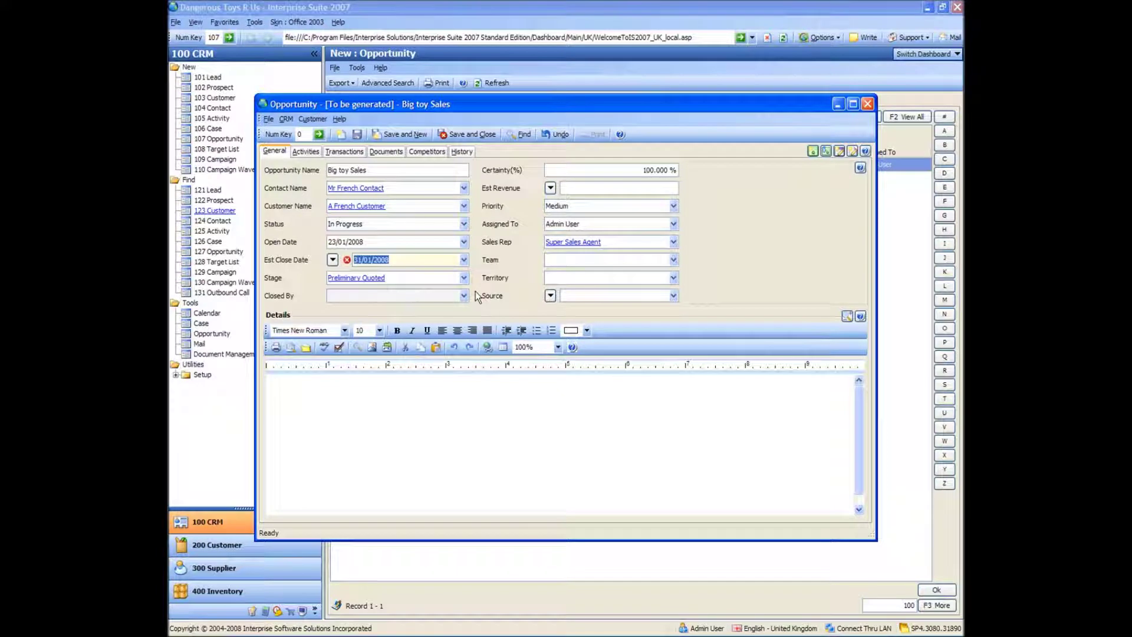
{"action": "key", "text": "Tab"}
- Enter the opportunity details "Would Like to discuss what is needed to fill their show room."
{"action": "left_click", "coordinate": [466, 407]}
{"action": "type", "text": "Would Like to discuss what is needed to fill their show room."}
{"action": "key", "text": "Return"}
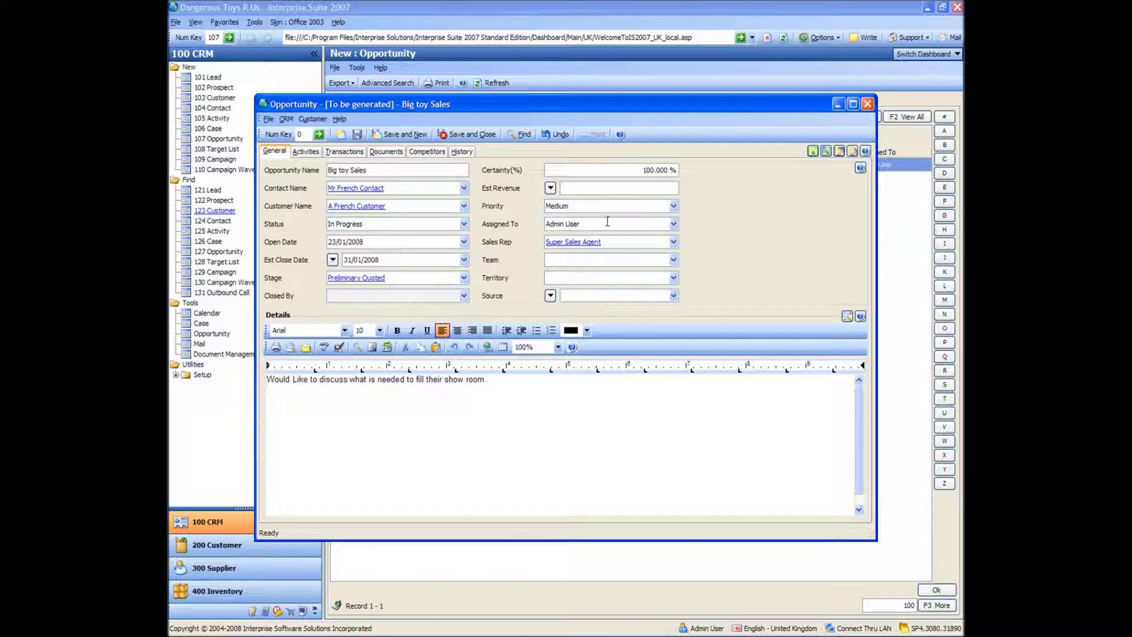
- Set the opportunity's estimated revenue to 1000 and save the record
{"action": "left_click", "coordinate": [587, 189]}
{"action": "type", "text": "1000"}
{"action": "key", "text": "Tab"}
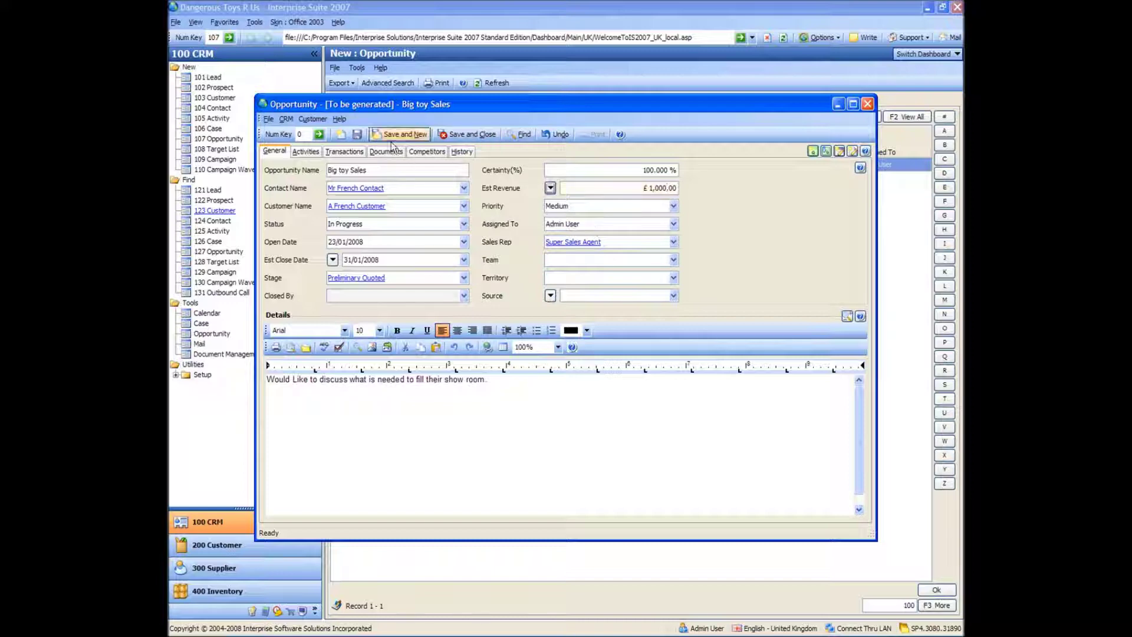
{"action": "left_click", "coordinate": [357, 135]}
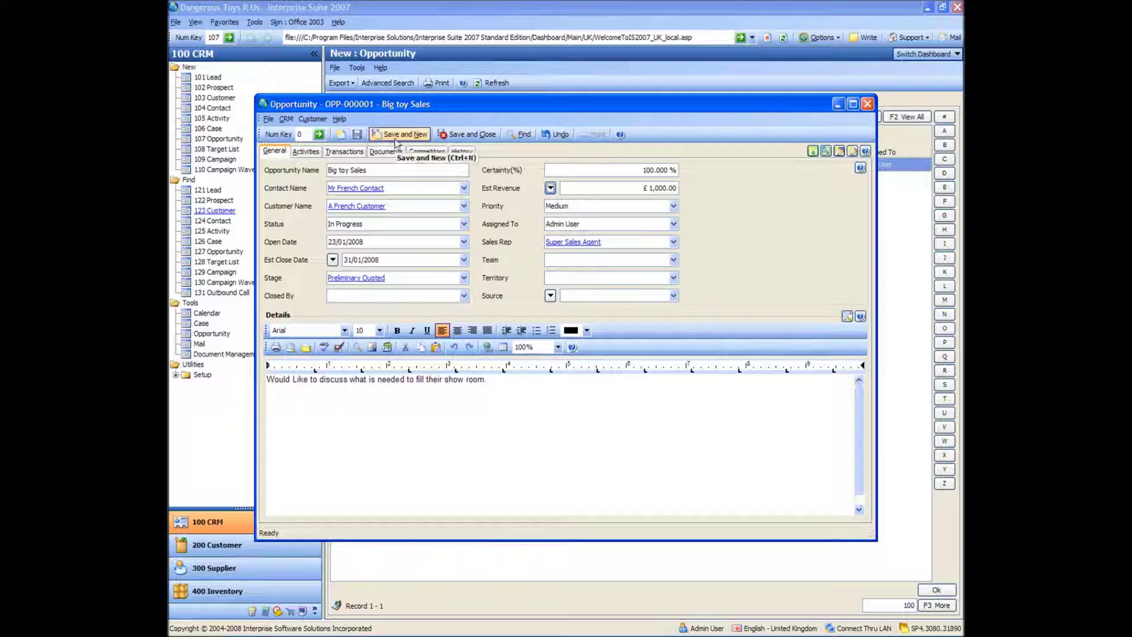
- Create a sales quote from the opportunity with the items 80GB Hard Disk and 2GBRAM, and save and close it
{"action": "left_click", "coordinate": [814, 153]}
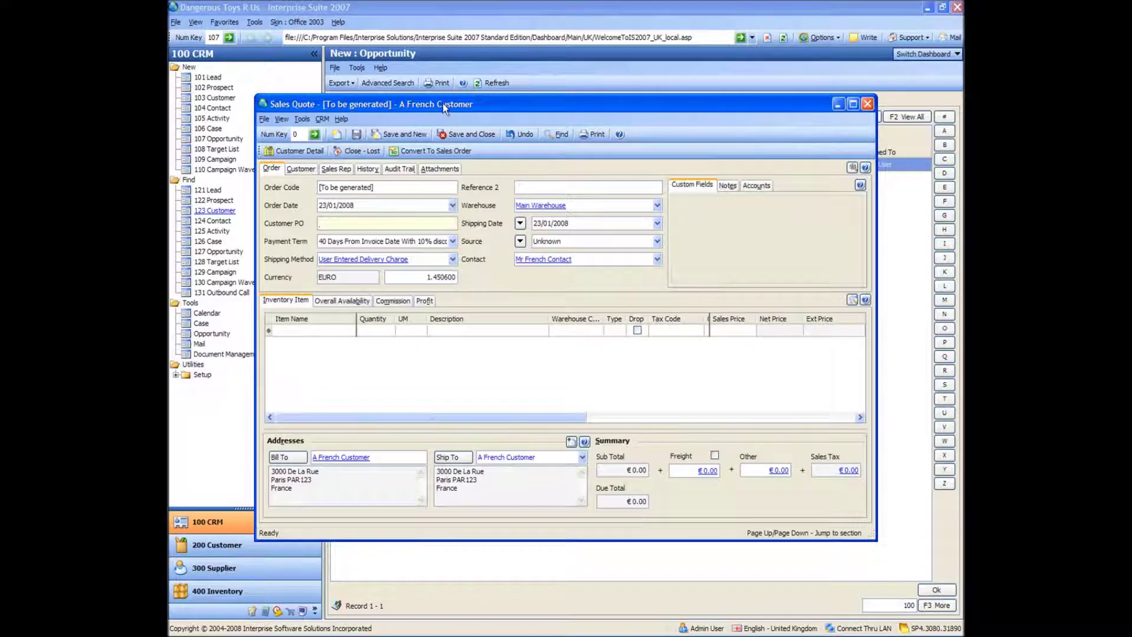
{"action": "left_click", "coordinate": [327, 336]}
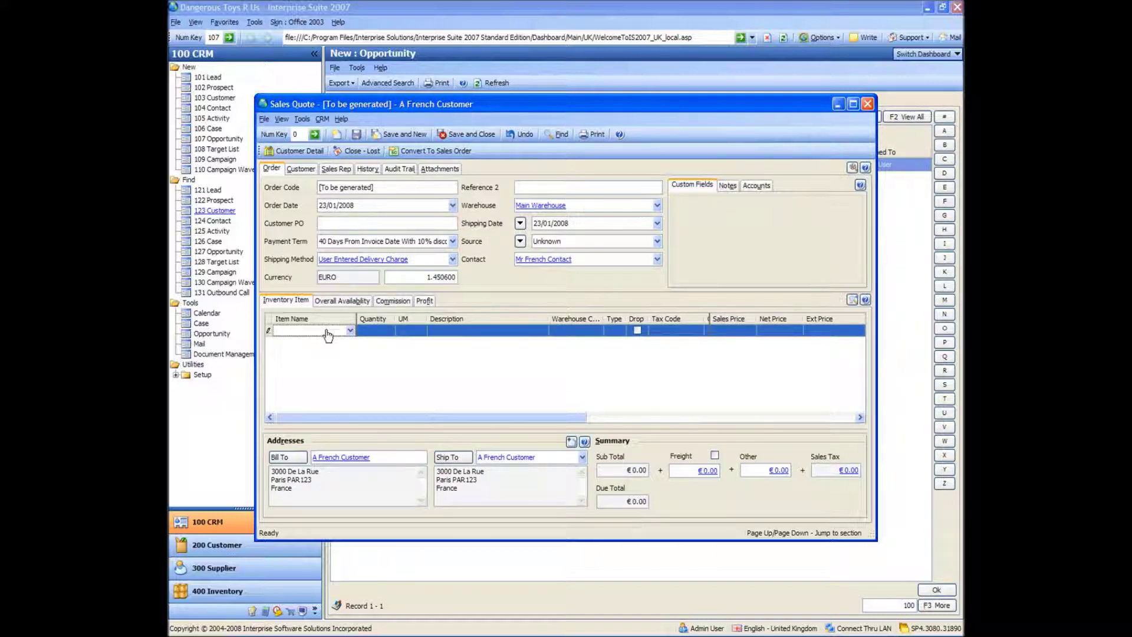
{"action": "type", "text": "80Gb"}
{"action": "key", "text": "Tab"}
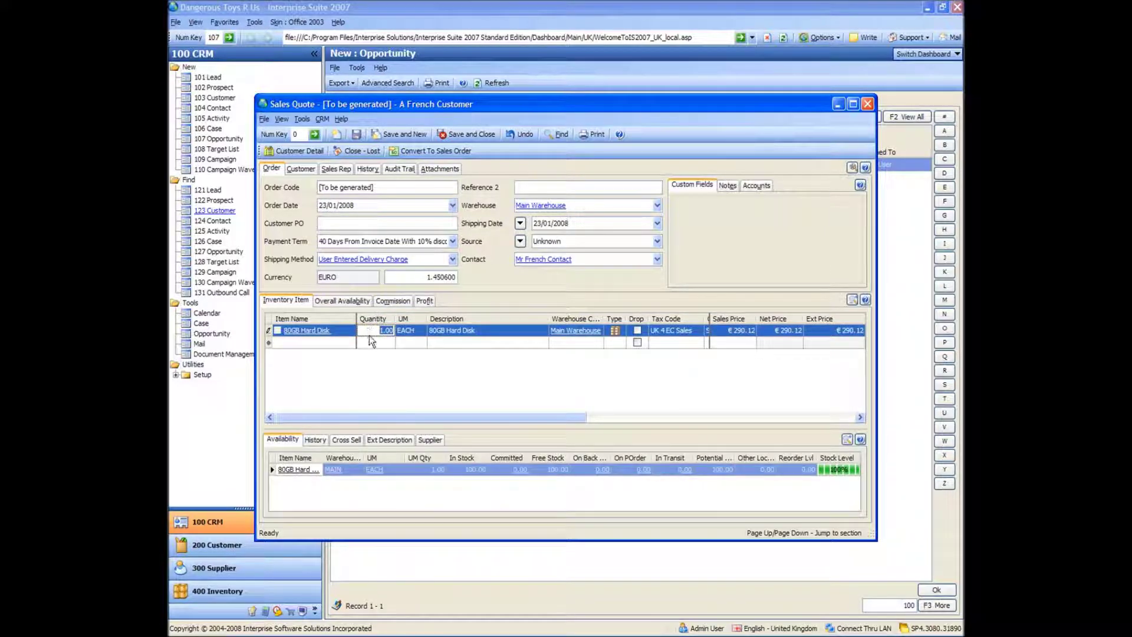
{"action": "left_click", "coordinate": [348, 343]}
{"action": "type", "text": "2GBRAM"}
{"action": "key", "text": "Tab"}
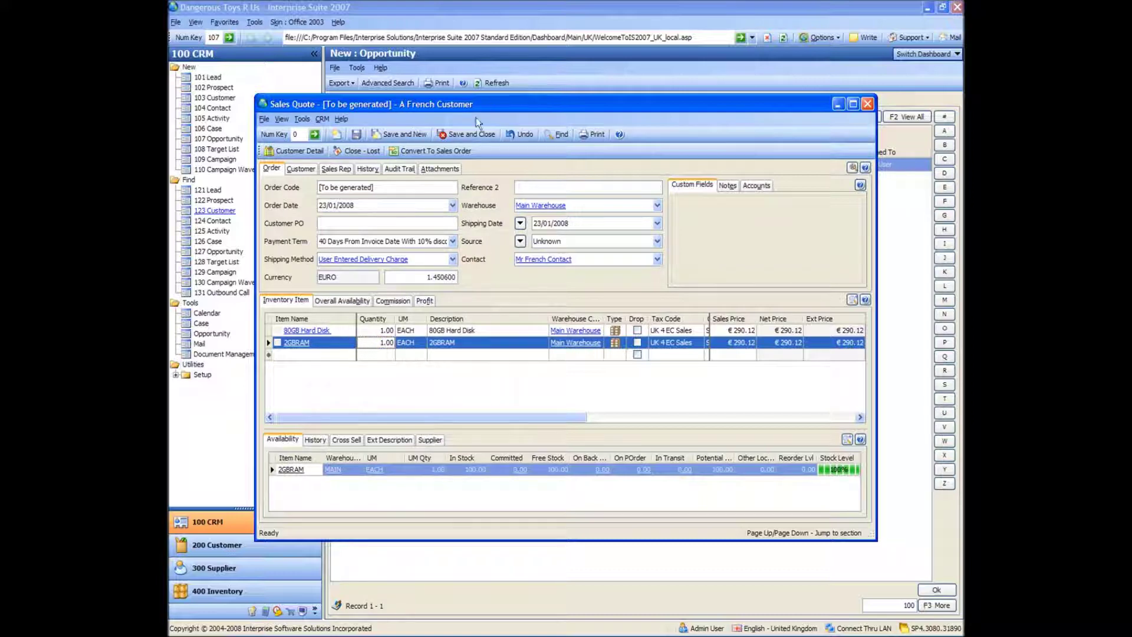
{"action": "left_click", "coordinate": [469, 134]}
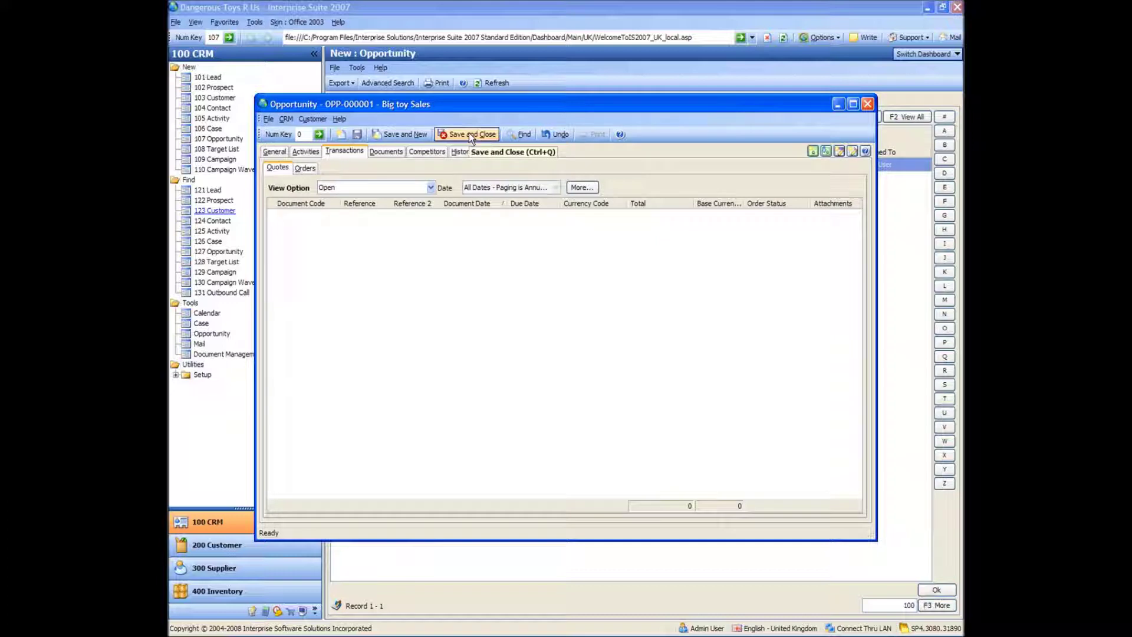
- Save and close the opportunity and open the CRM Opportunities overview
{"action": "left_click", "coordinate": [468, 134]}
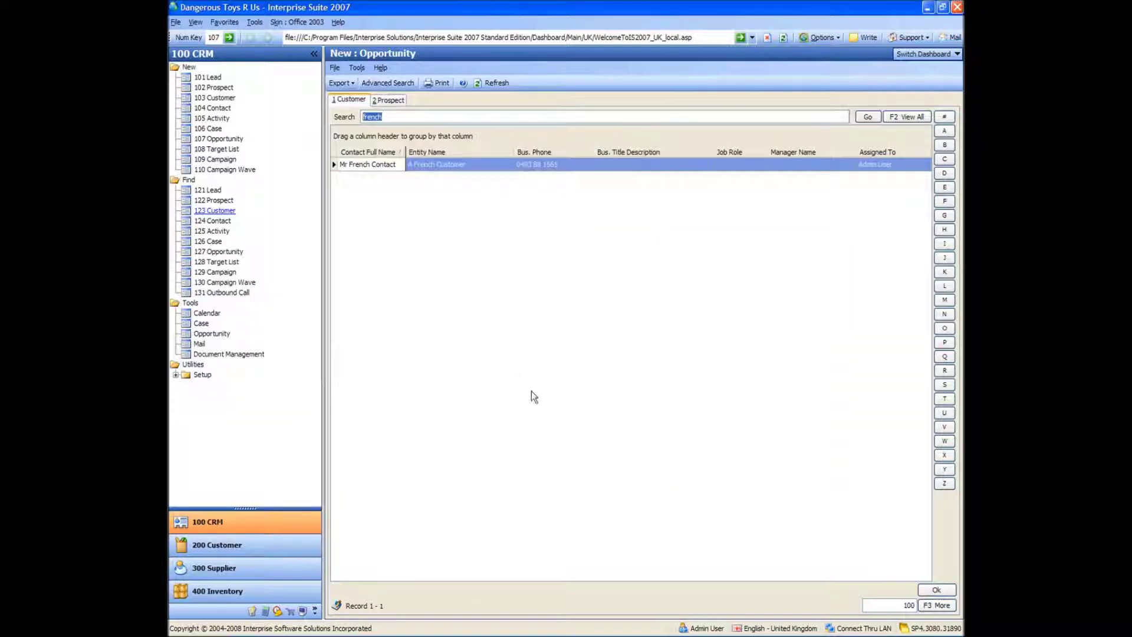
{"action": "left_click", "coordinate": [204, 334]}
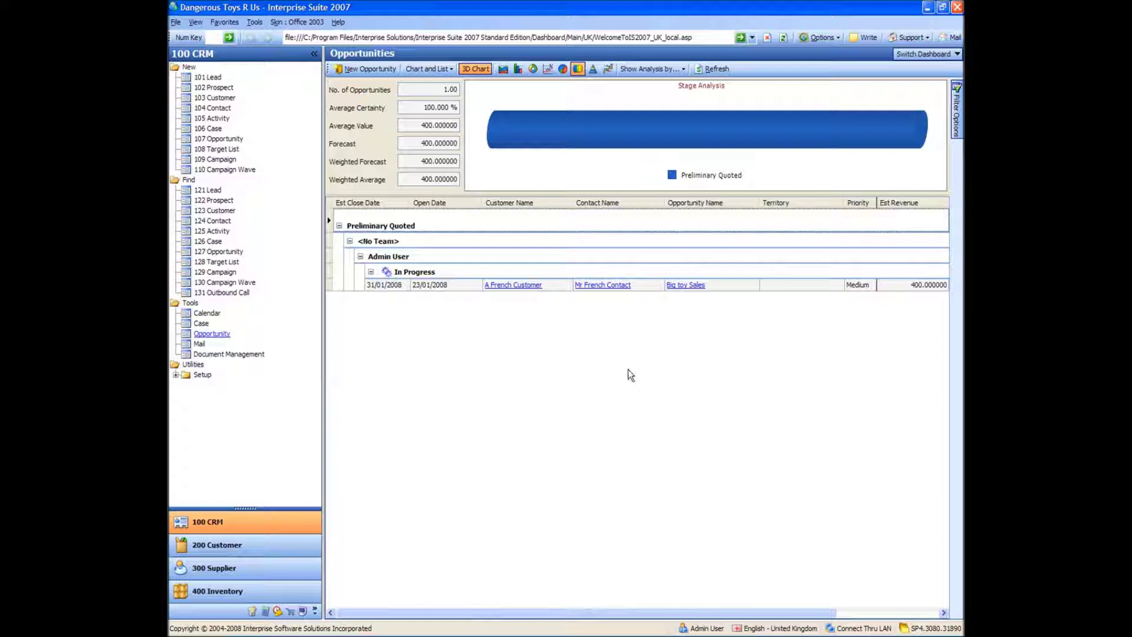
{"action": "left_click", "coordinate": [958, 7]}
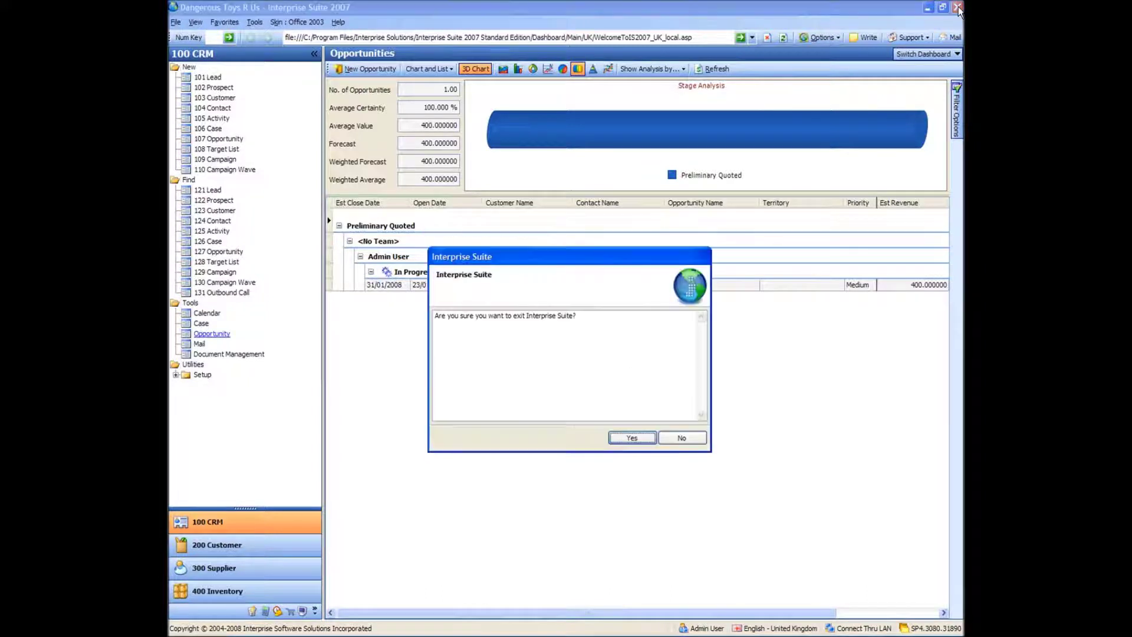
{"action": "left_click", "coordinate": [673, 442]}
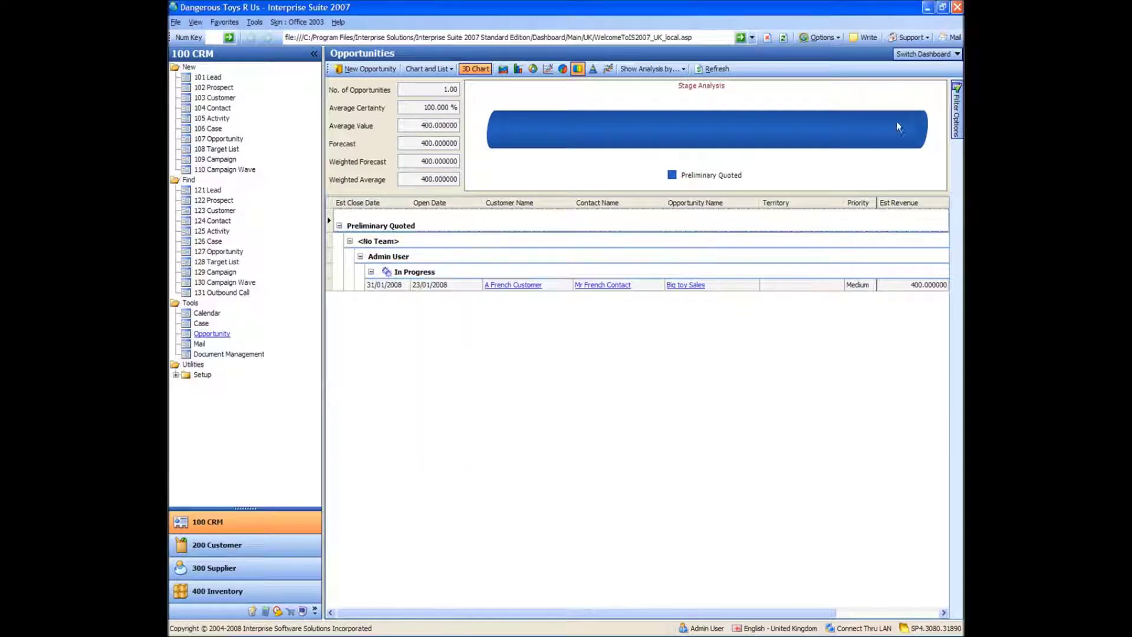
- Switch to the Workflow dashboard and start a new target list
{"action": "left_click", "coordinate": [956, 54]}
{"action": "left_click", "coordinate": [919, 69]}
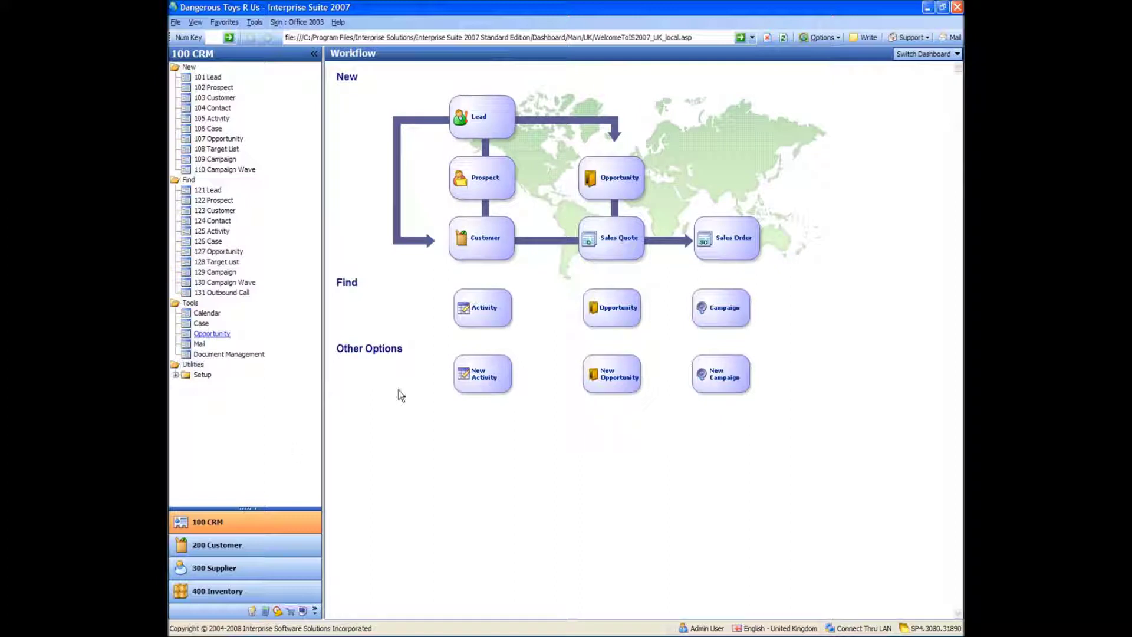
{"action": "left_click", "coordinate": [217, 151]}
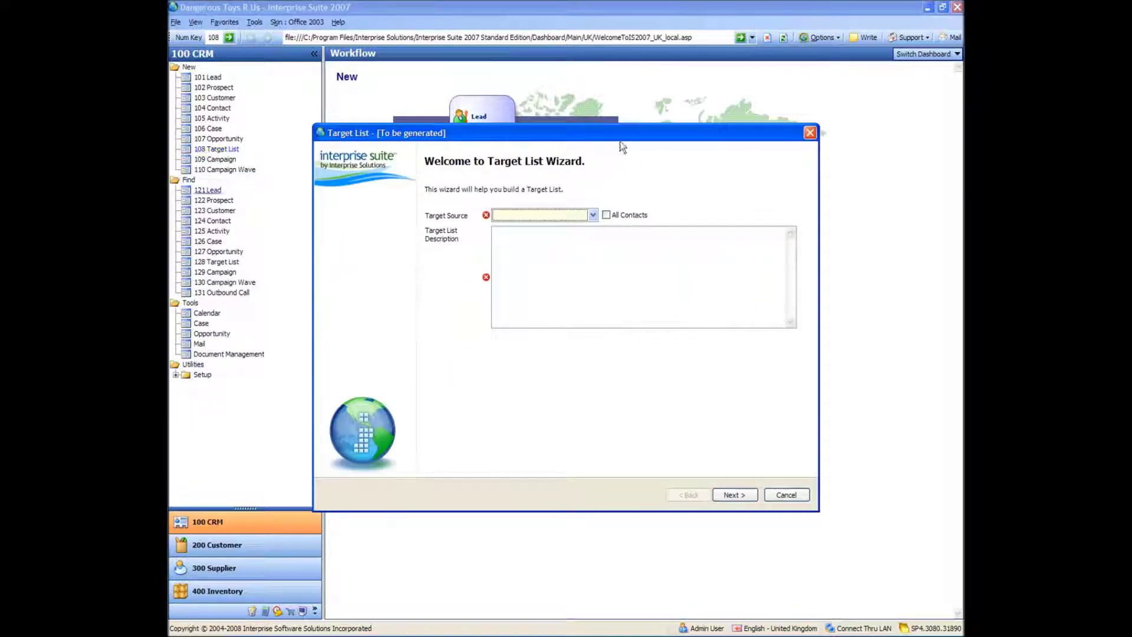
{"action": "left_click_drag", "start_coordinate": [620, 135], "coordinate": [634, 101]}
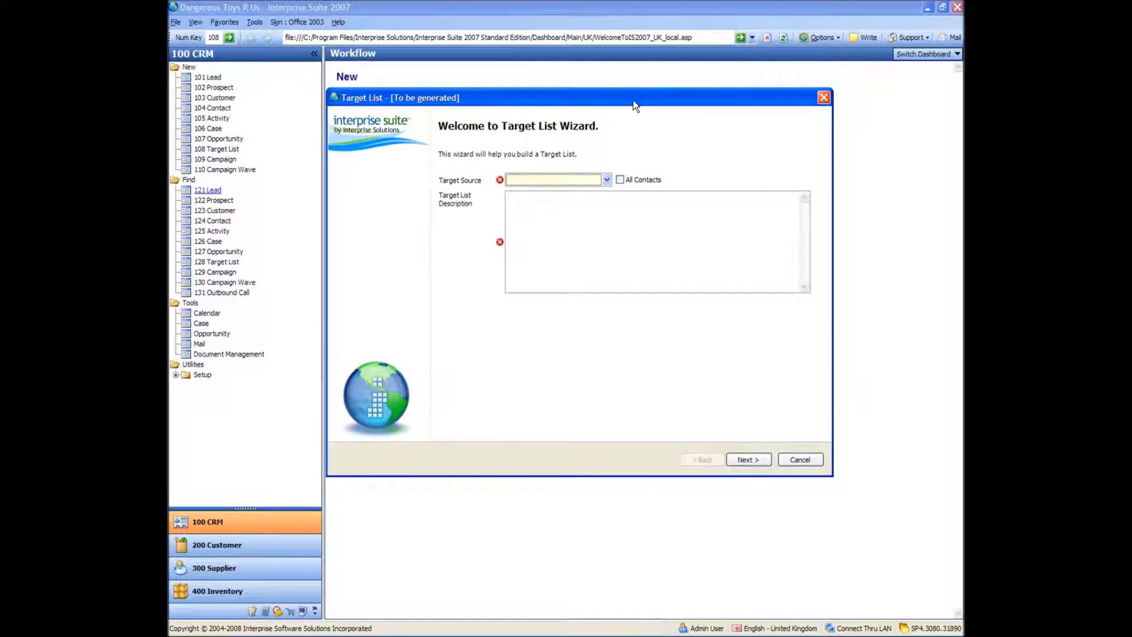
- Set the target source to Customers with all contacts included, describe the list as "UK Customers" and continue to the conditions
{"action": "left_click", "coordinate": [609, 179]}
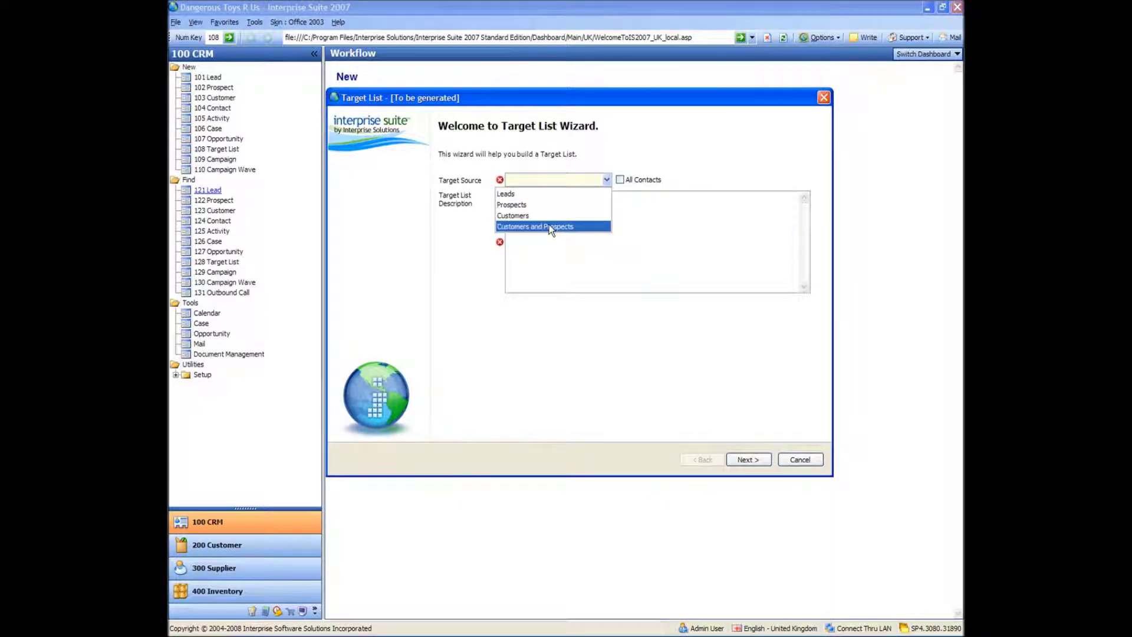
{"action": "left_click", "coordinate": [534, 215]}
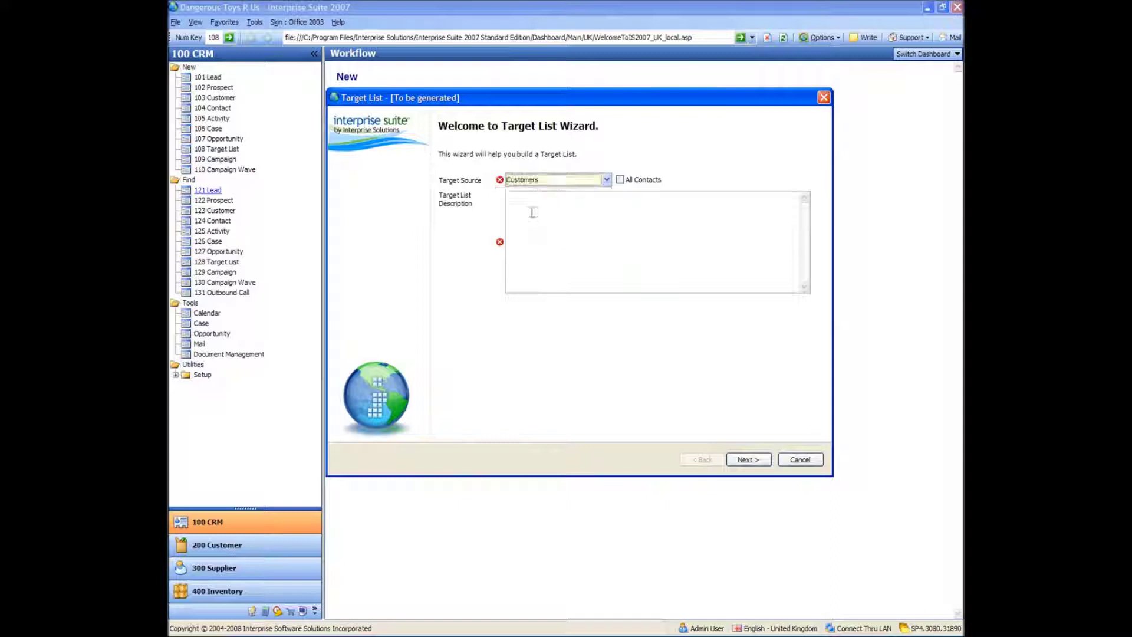
{"action": "left_click", "coordinate": [620, 180]}
{"action": "left_click", "coordinate": [563, 289]}
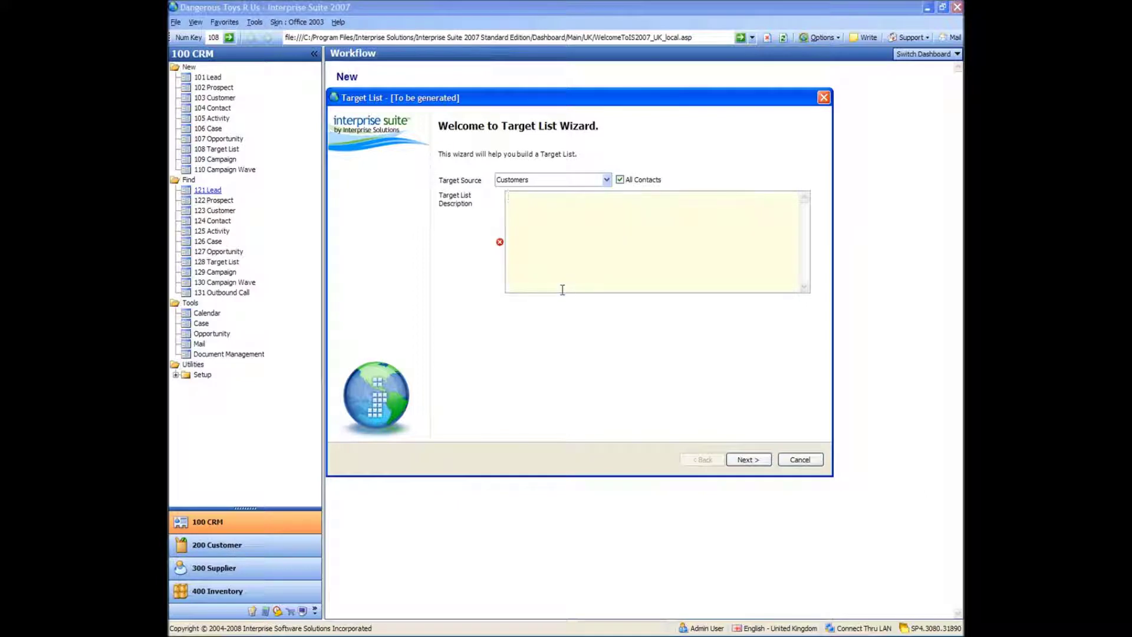
{"action": "type", "text": "UK Customers"}
{"action": "key", "text": "Tab"}
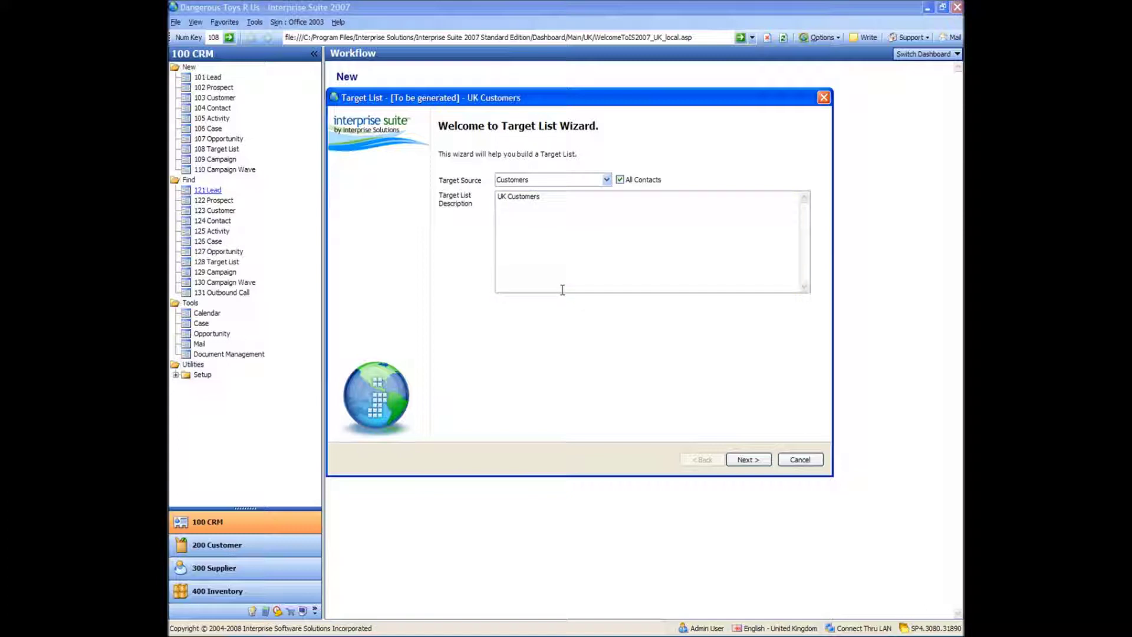
{"action": "left_click", "coordinate": [741, 461]}
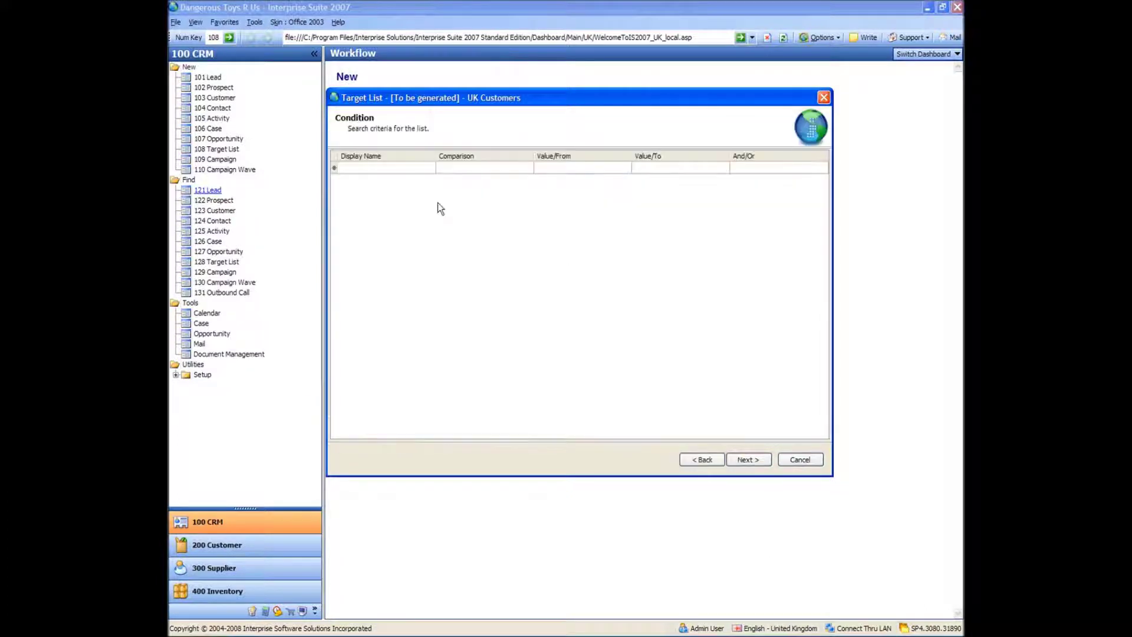
- Add a search condition on the Country field of the CustomerView table
{"action": "left_click", "coordinate": [414, 168]}
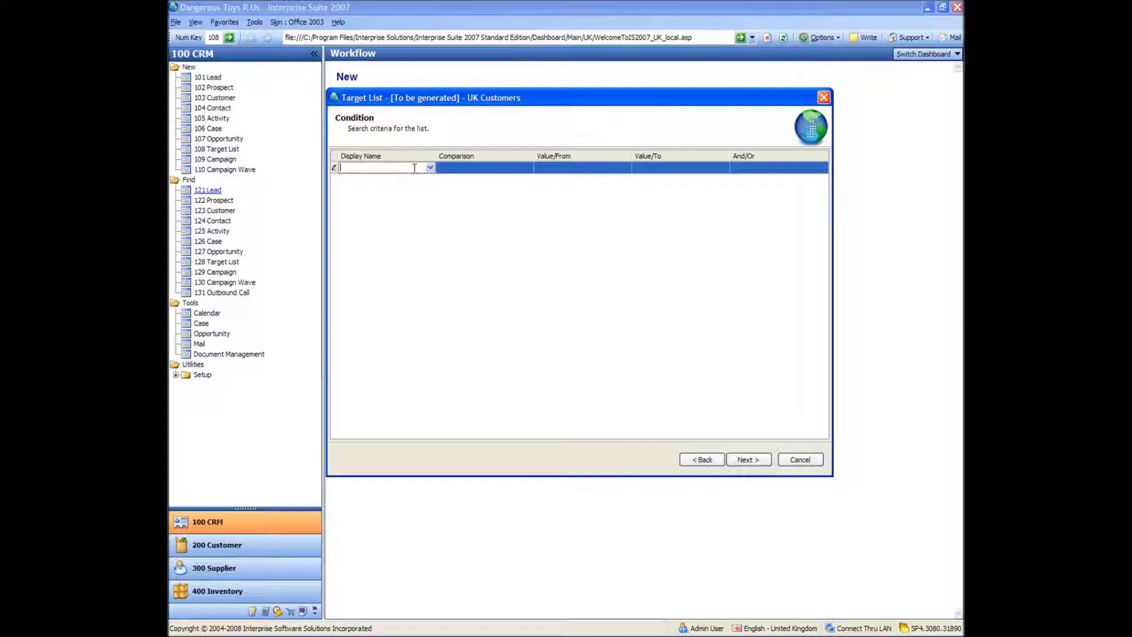
{"action": "left_click", "coordinate": [431, 168]}
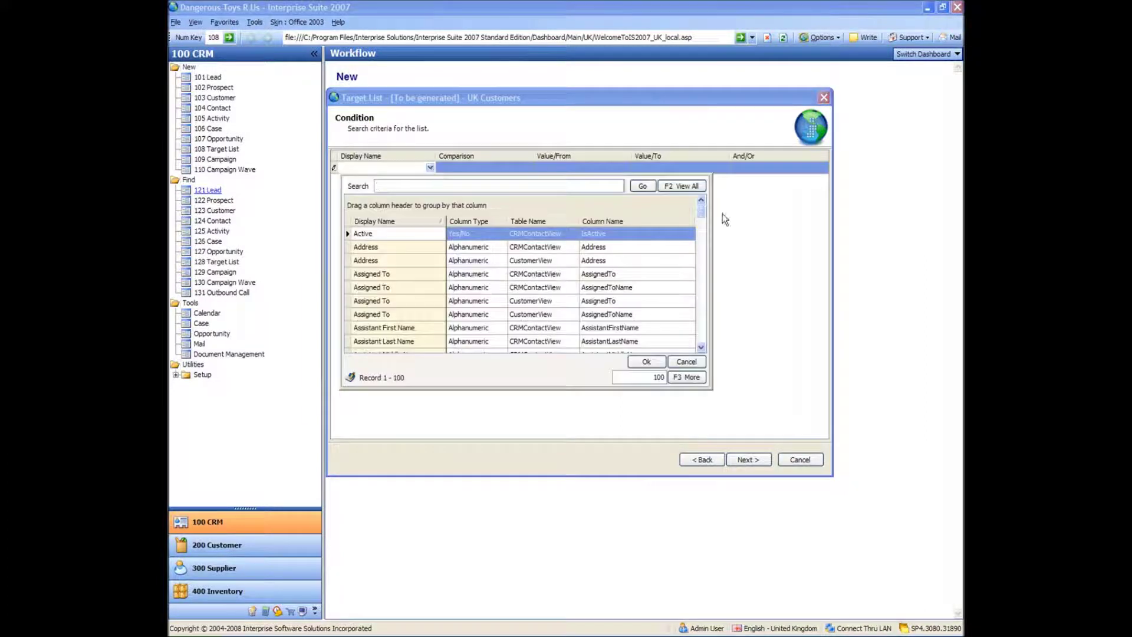
{"action": "mouse_move", "coordinate": [700, 208]}
{"action": "left_mouse_down"}
{"action": "mouse_move", "coordinate": [707, 361]}
{"action": "mouse_move", "coordinate": [701, 207]}
{"action": "left_mouse_up"}
{"action": "type", "text": "country"}
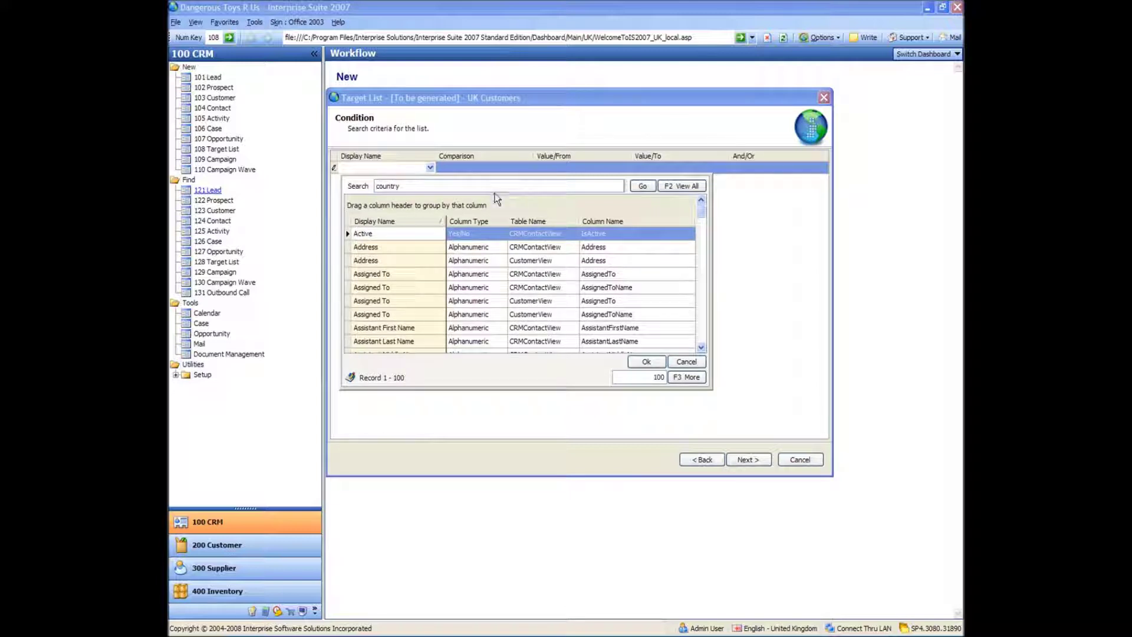
{"action": "key", "text": "Return"}
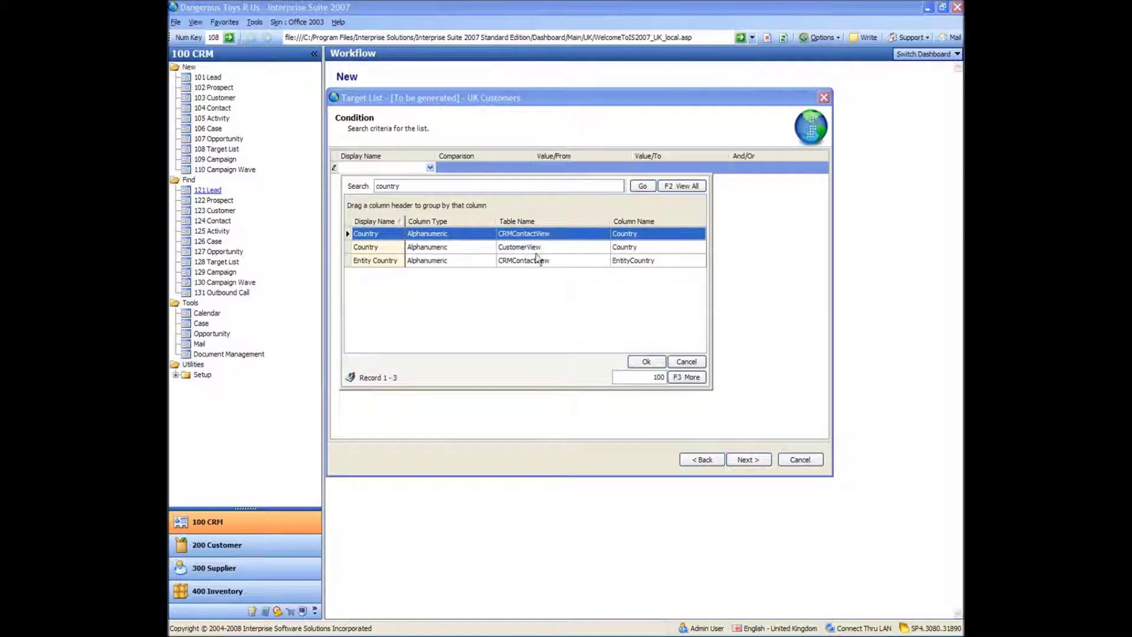
{"action": "left_click", "coordinate": [518, 249]}
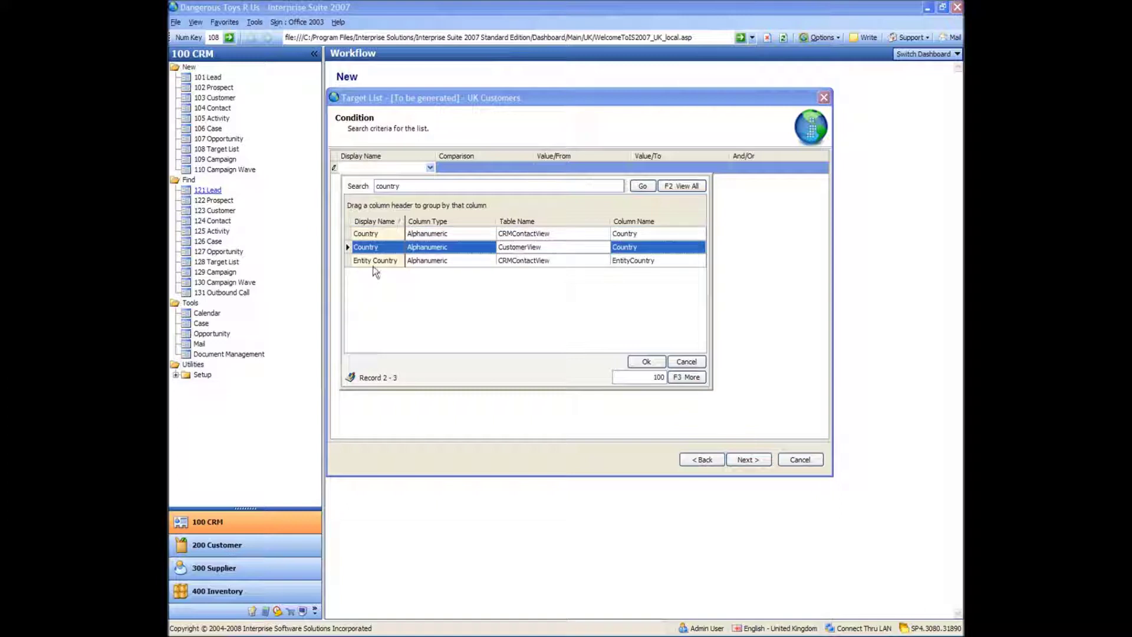
{"action": "double_click", "coordinate": [378, 247]}
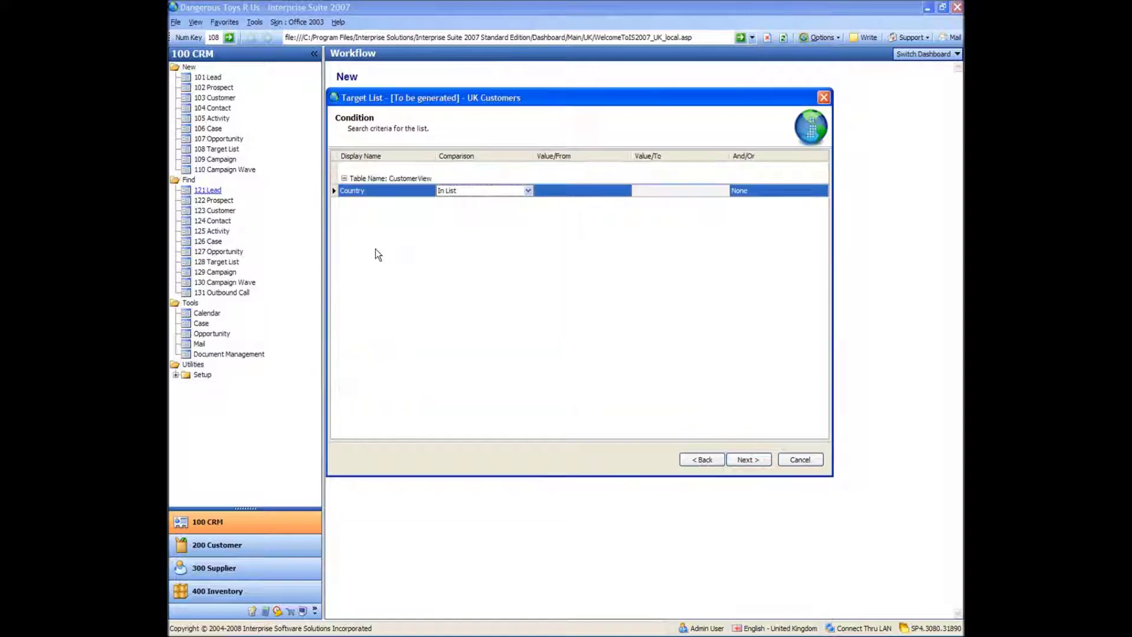
- Set the Country condition's value to United Kingdom and keep its And/Or option at None
{"action": "left_click", "coordinate": [626, 190]}
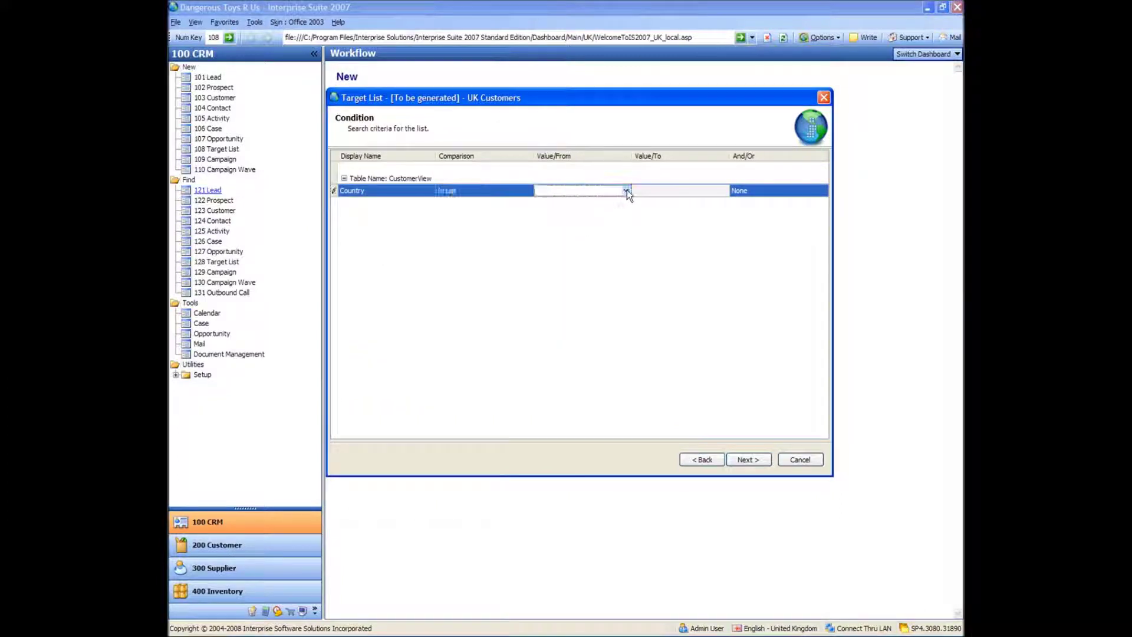
{"action": "left_click", "coordinate": [627, 190]}
{"action": "type", "text": "uni"}
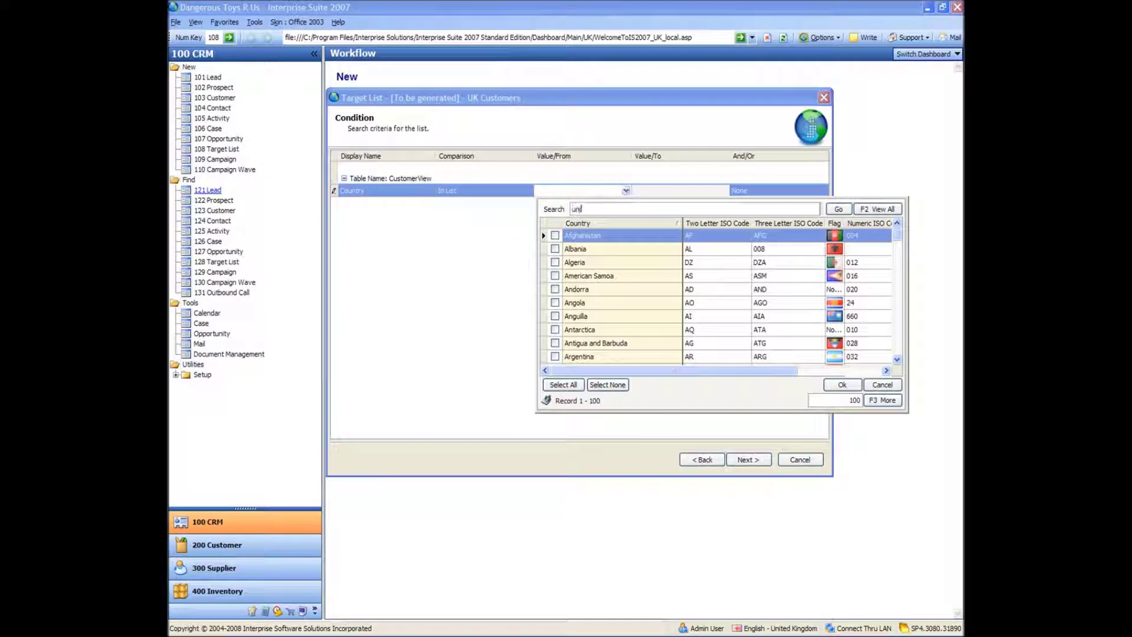
{"action": "type", "text": "ted king"}
{"action": "key", "text": "Return"}
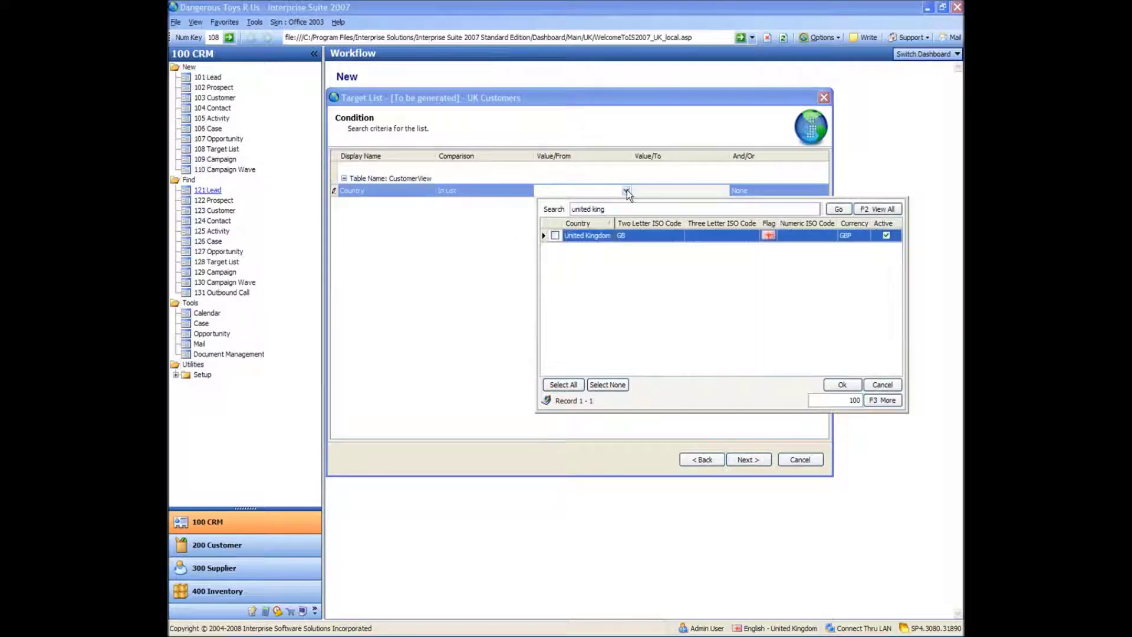
{"action": "double_click", "coordinate": [575, 236]}
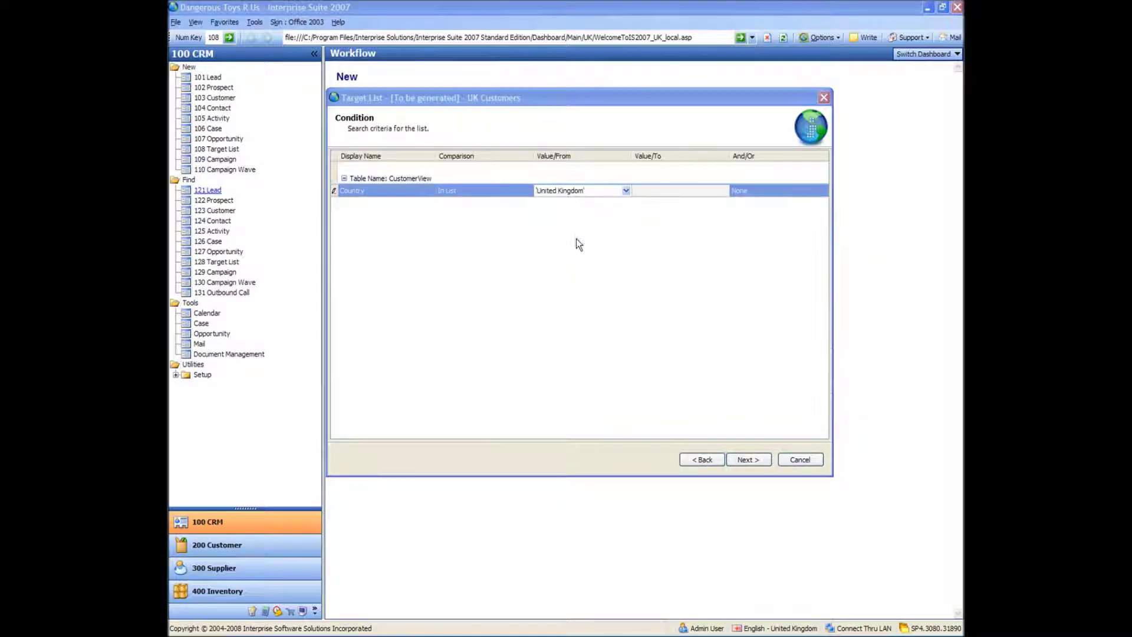
{"action": "left_click", "coordinate": [760, 192]}
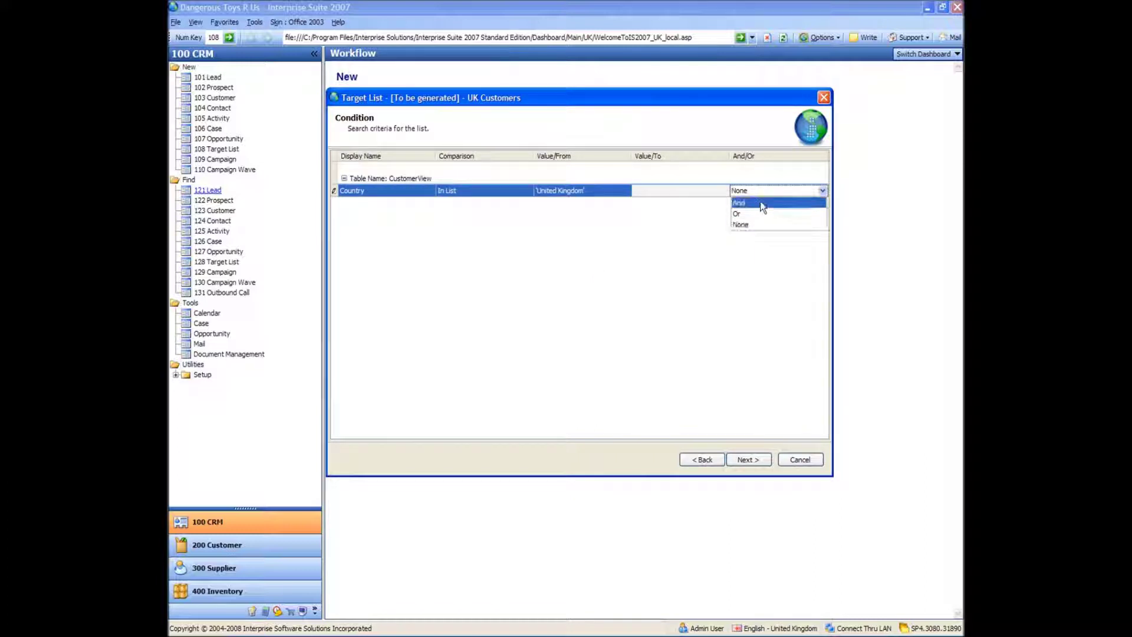
{"action": "left_click", "coordinate": [763, 191]}
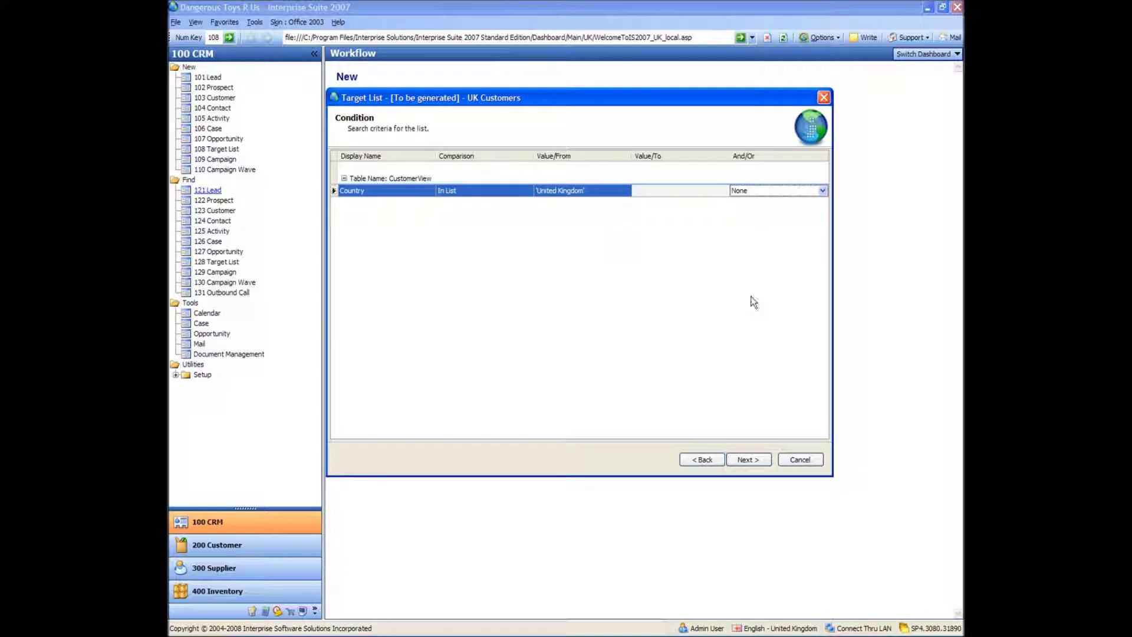
- Continue past the conditions, purchased history and quoted history without adding any item filters, to generate the target list result
{"action": "left_click", "coordinate": [753, 462]}
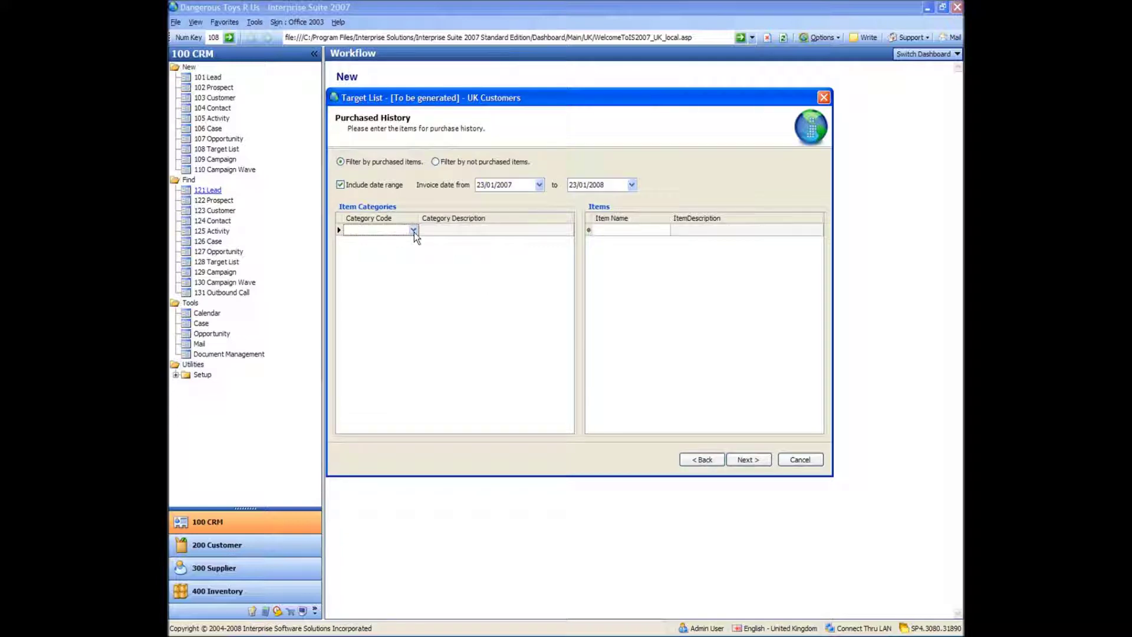
{"action": "left_click", "coordinate": [635, 234]}
{"action": "left_click", "coordinate": [748, 460]}
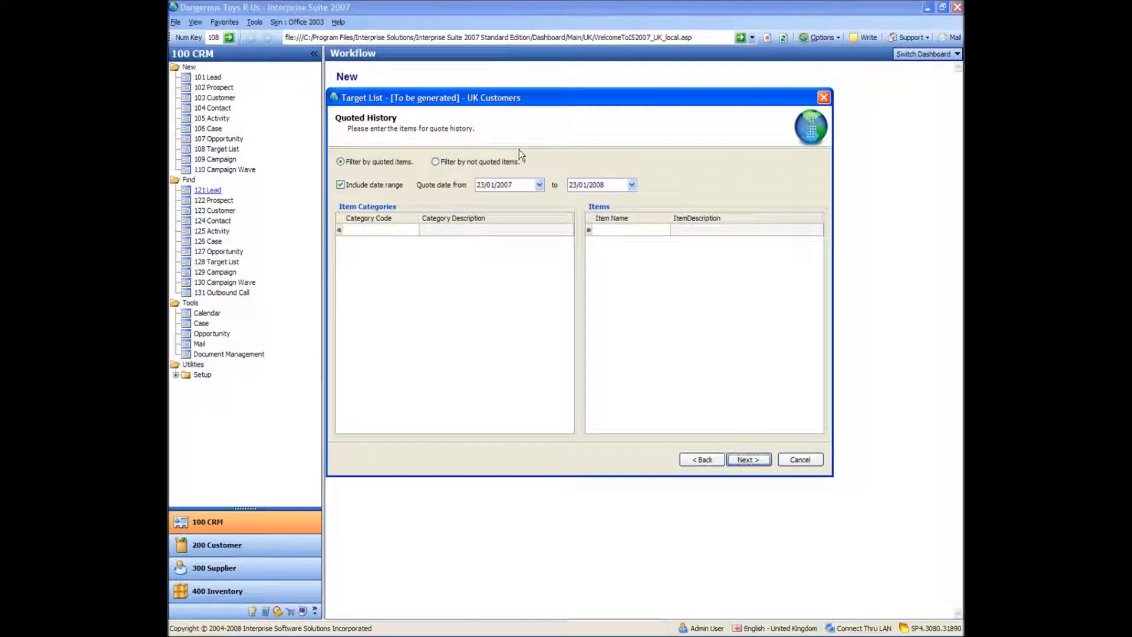
{"action": "left_click", "coordinate": [745, 459]}
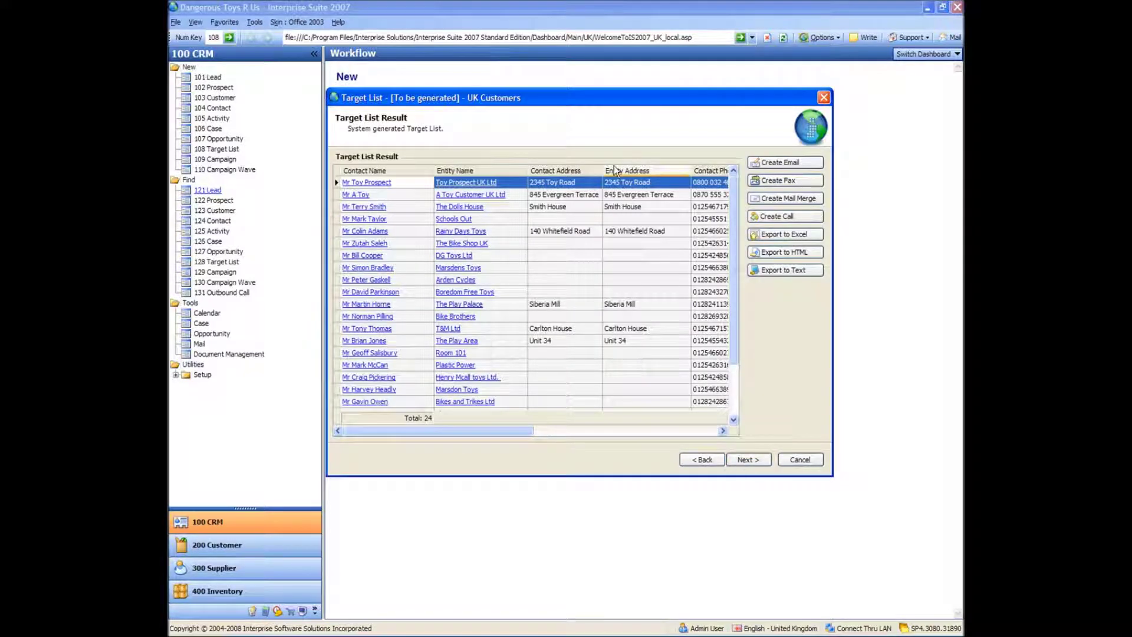
- Look through the generated target list contacts and finish the UK Customers target list
{"action": "left_click_drag", "start_coordinate": [731, 203], "coordinate": [741, 252]}
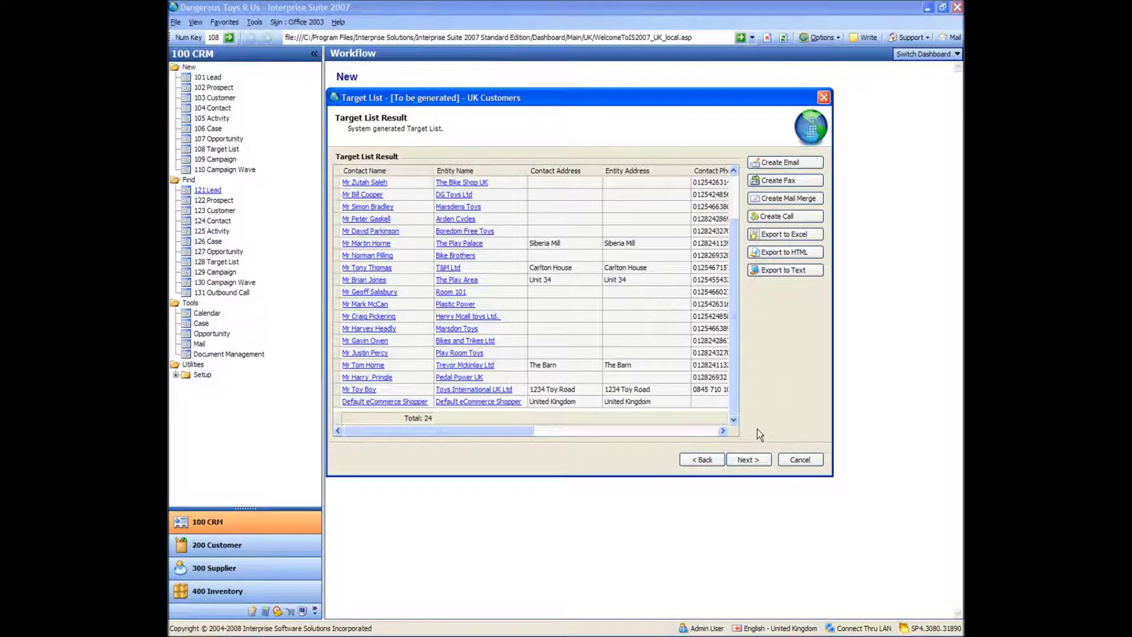
{"action": "left_click", "coordinate": [747, 459]}
{"action": "left_click", "coordinate": [746, 459]}
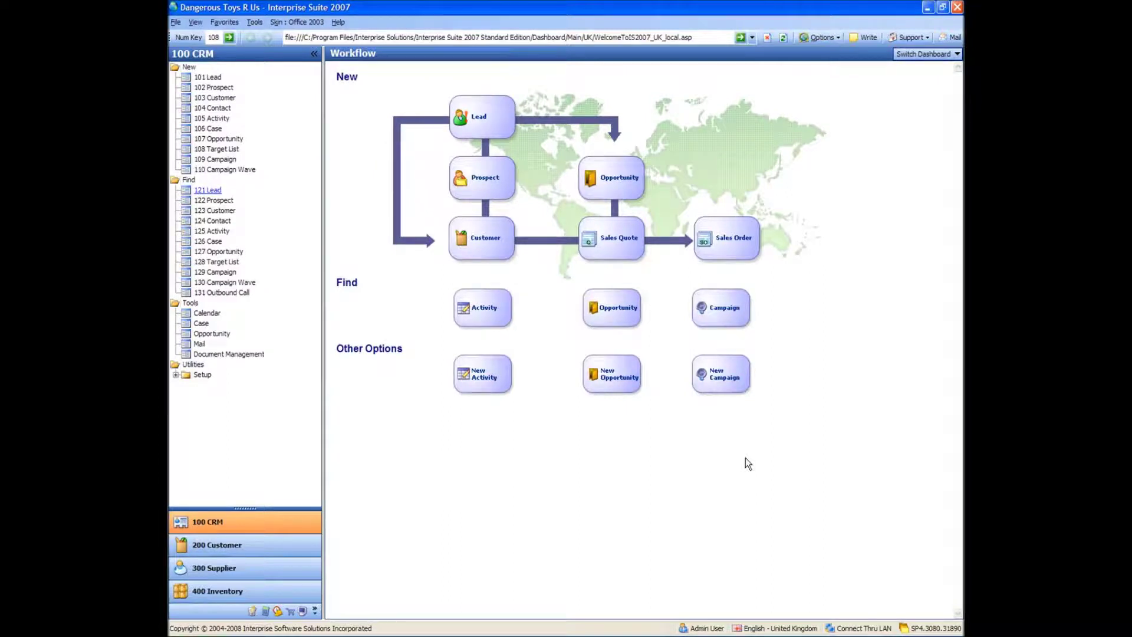
- Create a new campaign called "New Toy campaign", then save and close it
{"action": "left_click", "coordinate": [214, 160]}
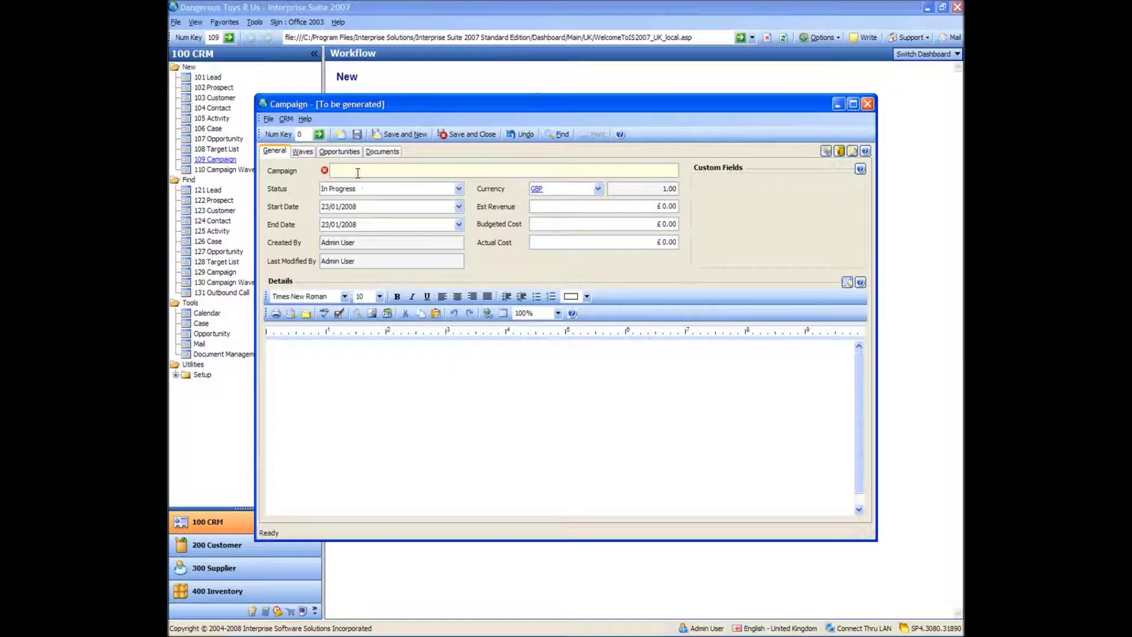
{"action": "type", "text": "New Toy campaign"}
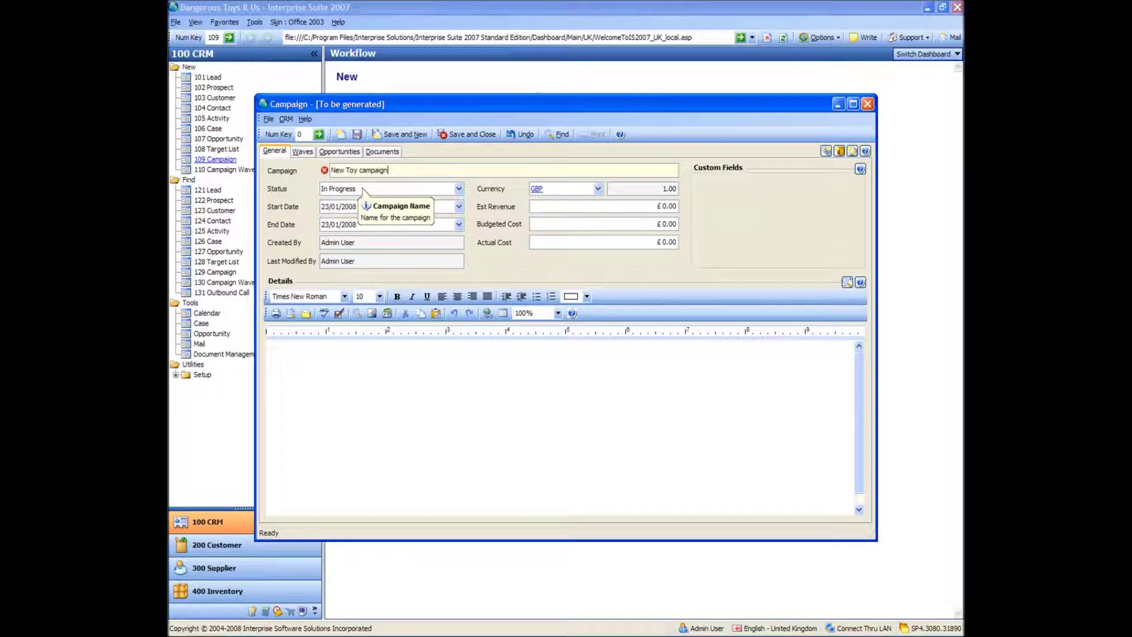
{"action": "key", "text": "Tab"}
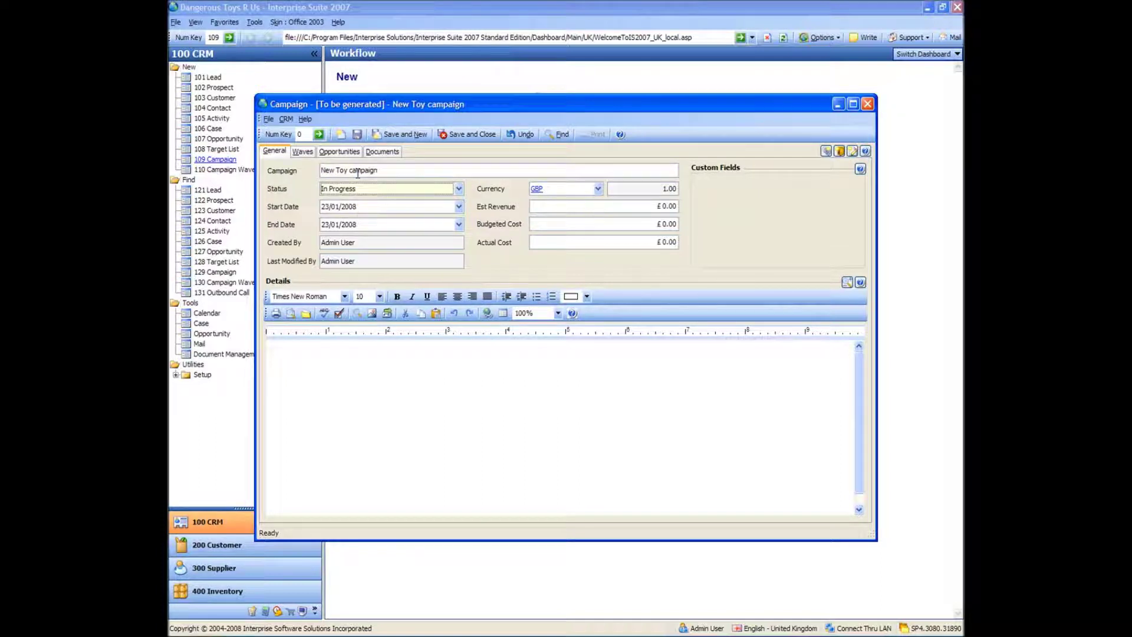
{"action": "left_click", "coordinate": [488, 367]}
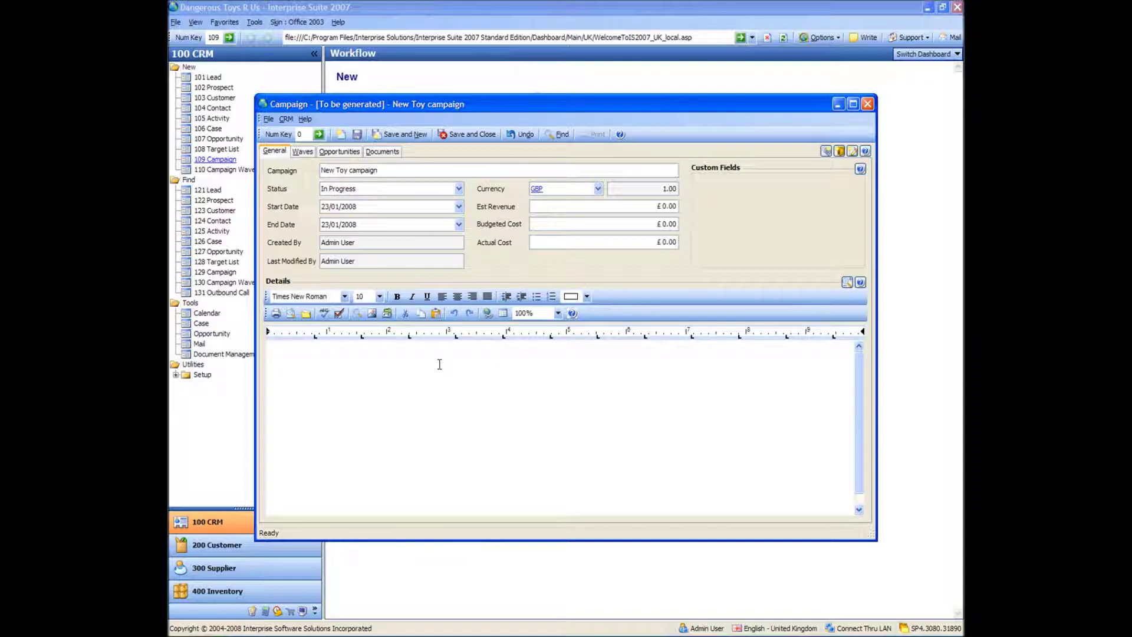
{"action": "left_click", "coordinate": [456, 140]}
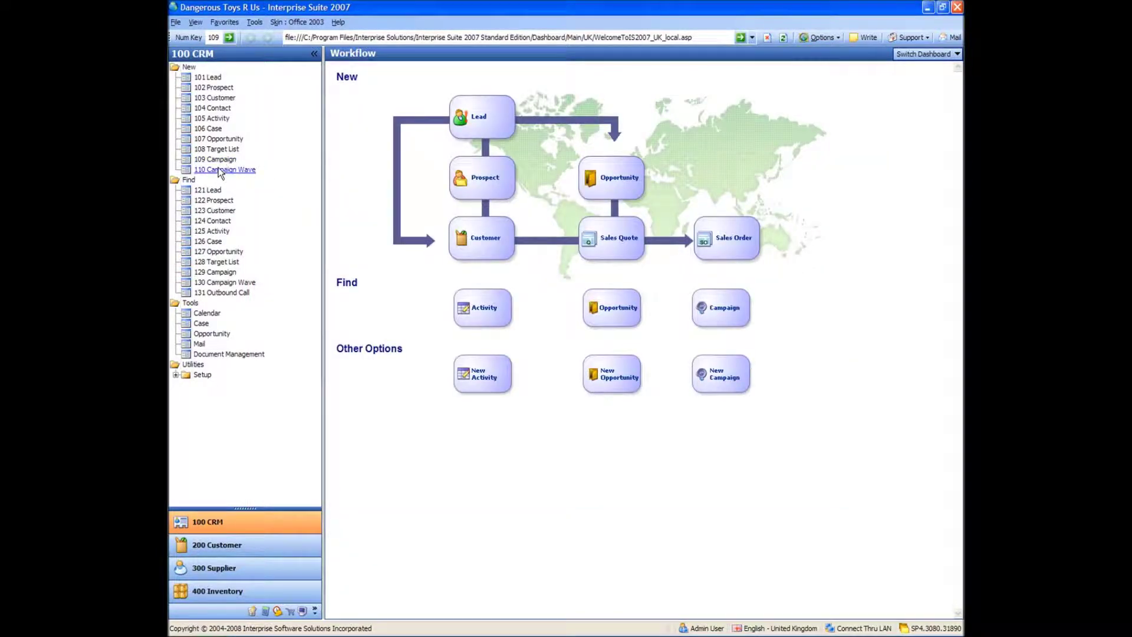
- Start a new campaign wave, clear the search text and choose New Toy campaign as its campaign
{"action": "left_click", "coordinate": [219, 169]}
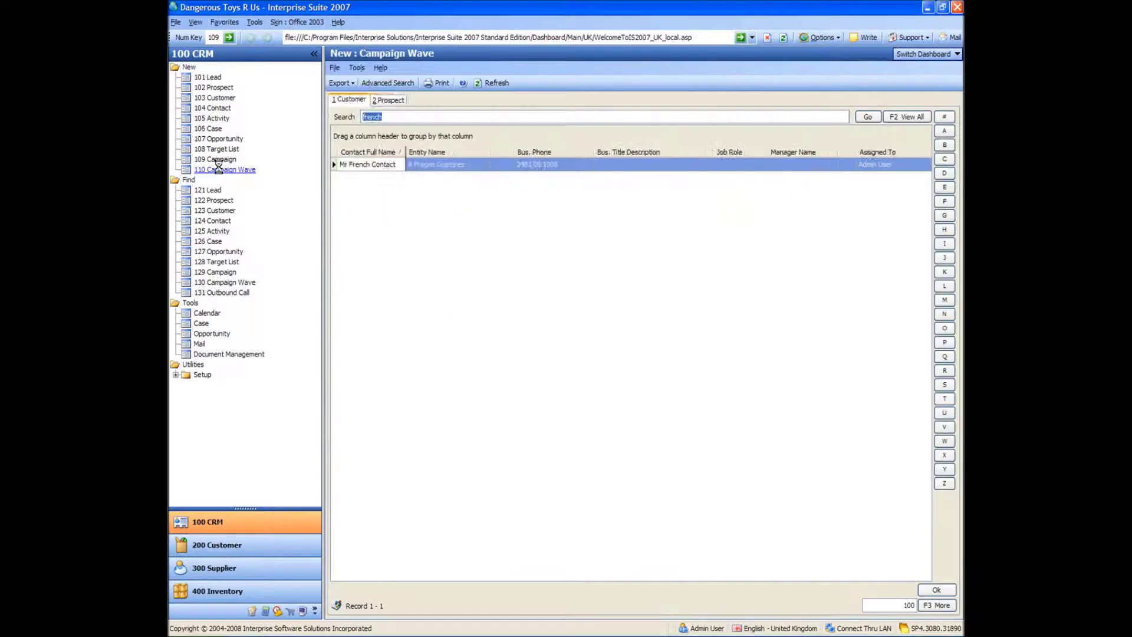
{"action": "left_click", "coordinate": [387, 116]}
{"action": "key", "text": "BackSpace"}
{"action": "key", "text": "BackSpace"}
{"action": "key", "text": "BackSpace"}
{"action": "key", "text": "BackSpace"}
{"action": "key", "text": "BackSpace"}
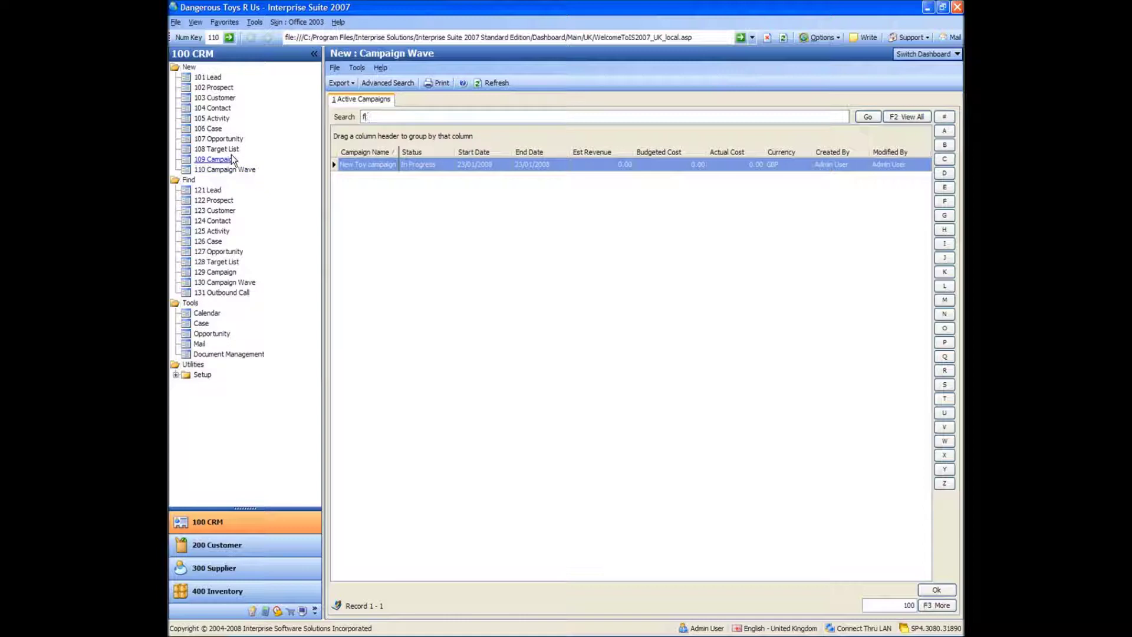
{"action": "key", "text": "BackSpace"}
{"action": "double_click", "coordinate": [371, 167]}
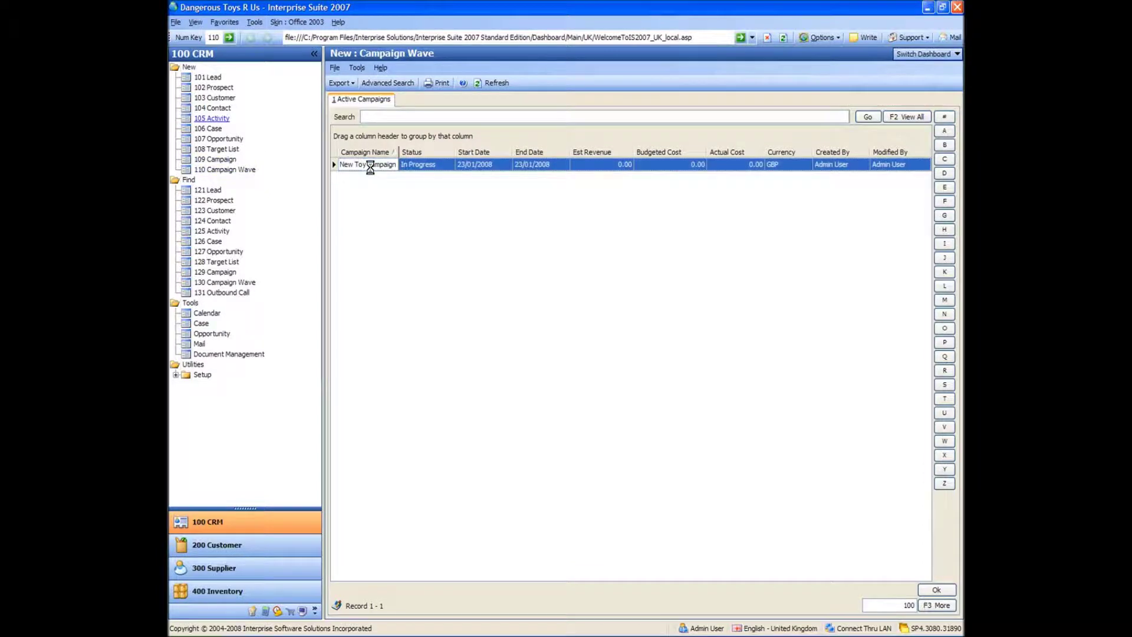
- Name the wave "Call Campaign Wave" and set its wave type to Call
{"action": "left_click_drag", "start_coordinate": [479, 108], "coordinate": [512, 105]}
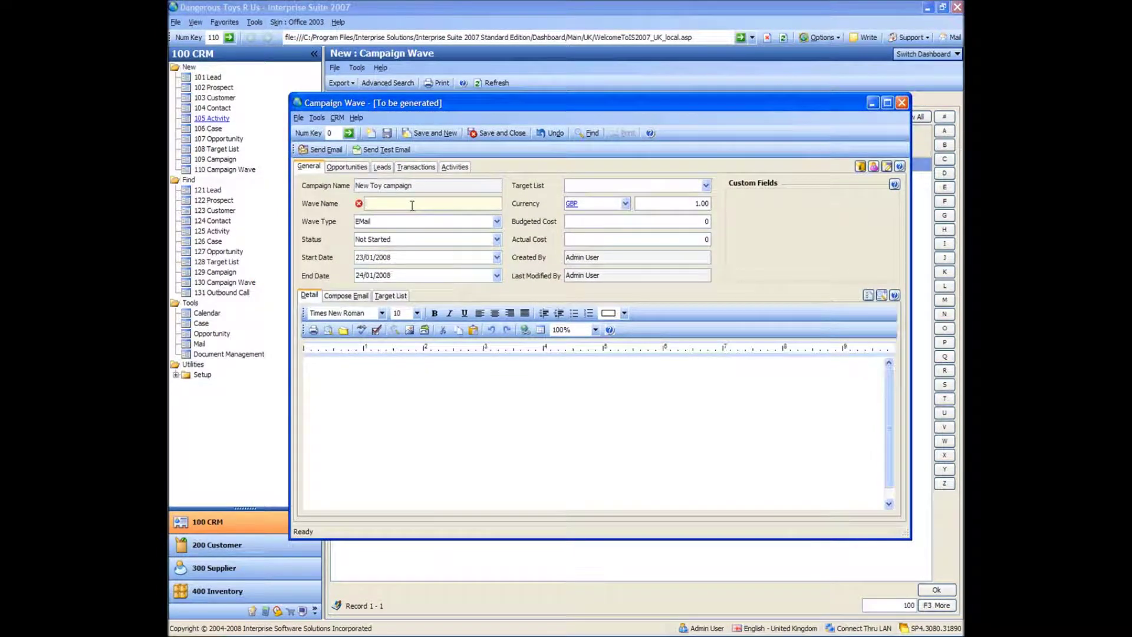
{"action": "type", "text": "Call Campaign Wave"}
{"action": "key", "text": "Tab"}
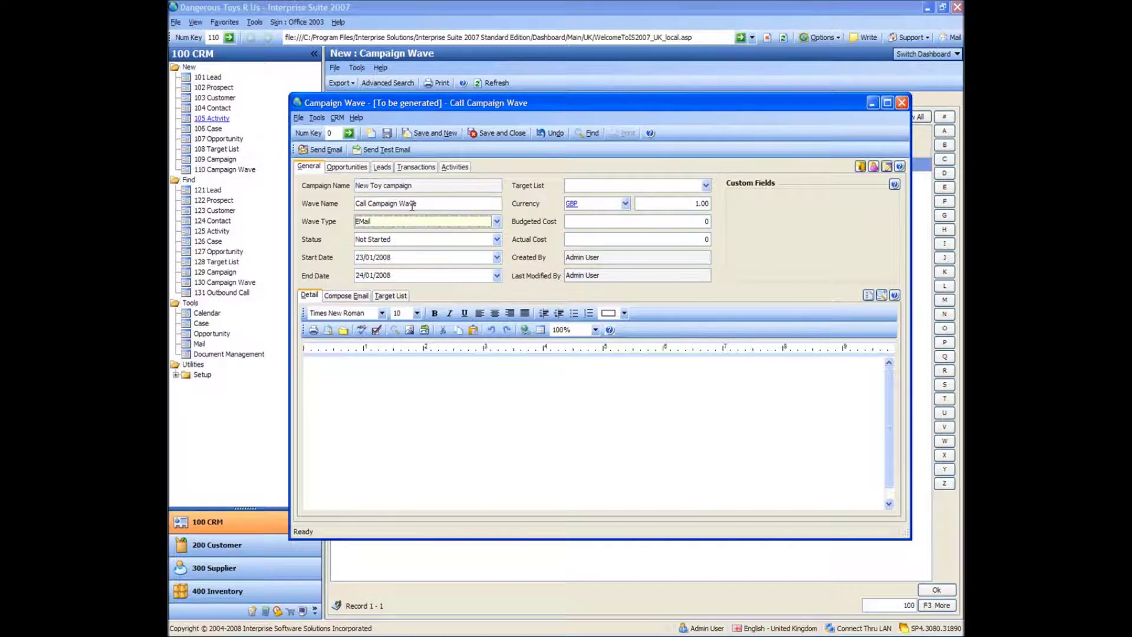
{"action": "left_click", "coordinate": [497, 222]}
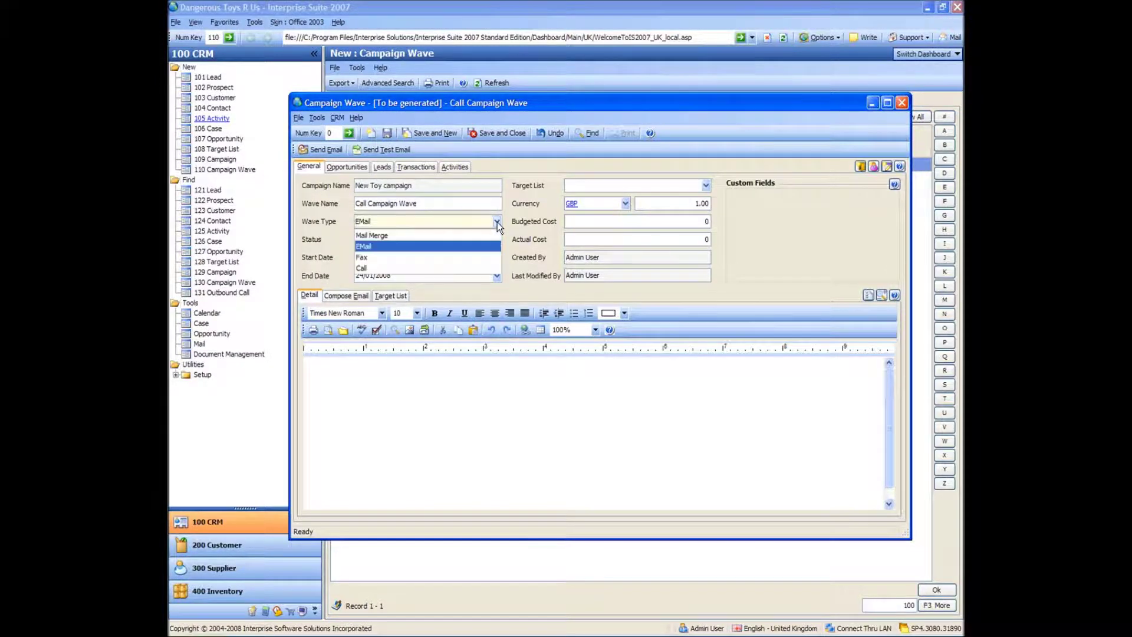
{"action": "left_click", "coordinate": [406, 270]}
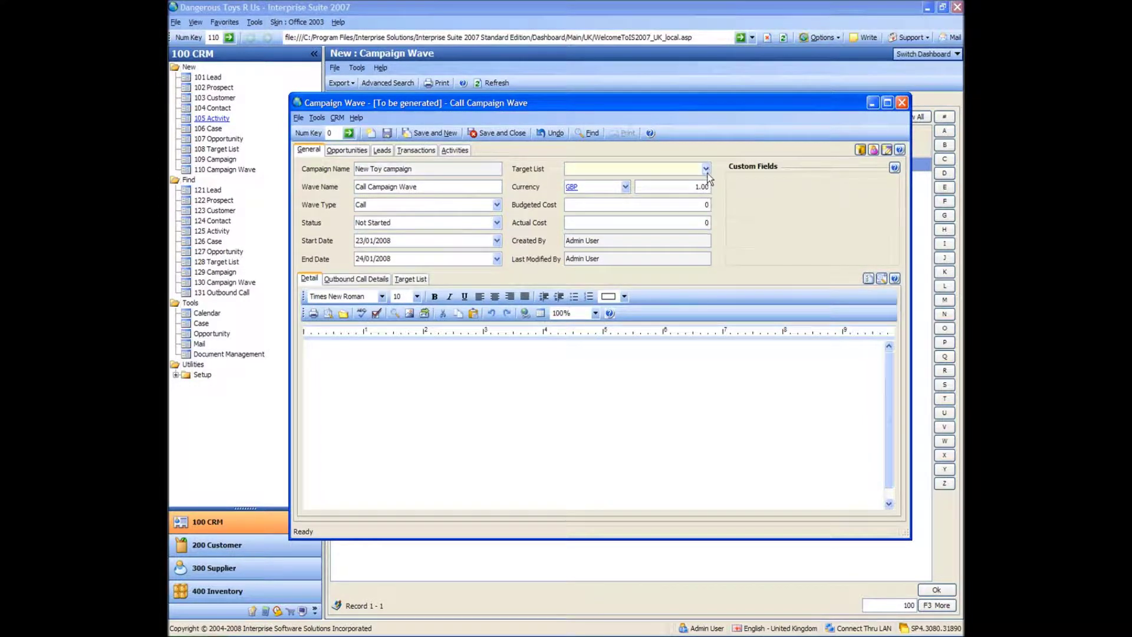
- Assign the UK Customers target list to the campaign wave
{"action": "left_click", "coordinate": [706, 170]}
{"action": "double_click", "coordinate": [593, 236]}
{"action": "left_click", "coordinate": [449, 446]}
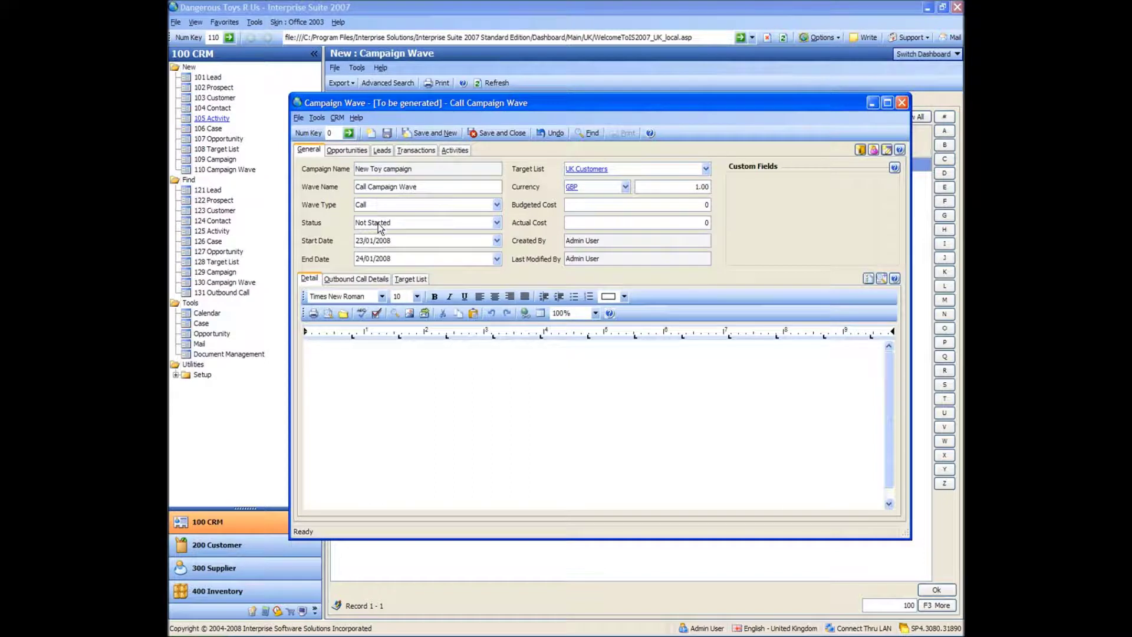
- Add Admin User to the users in the wave's outbound call details
{"action": "left_click", "coordinate": [355, 280]}
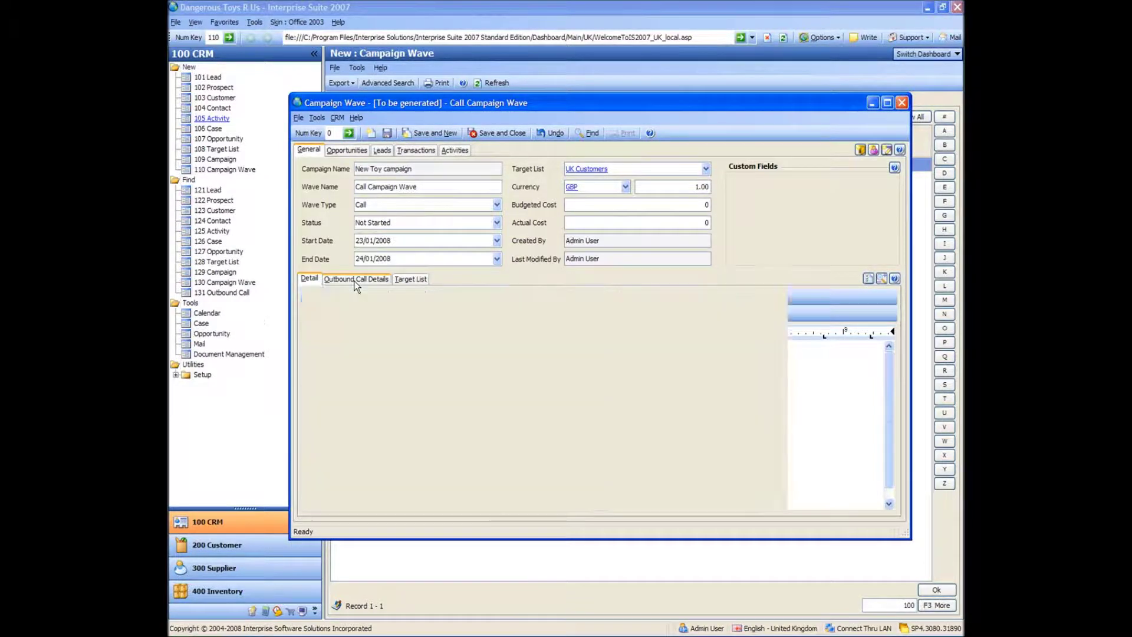
{"action": "left_click", "coordinate": [583, 335]}
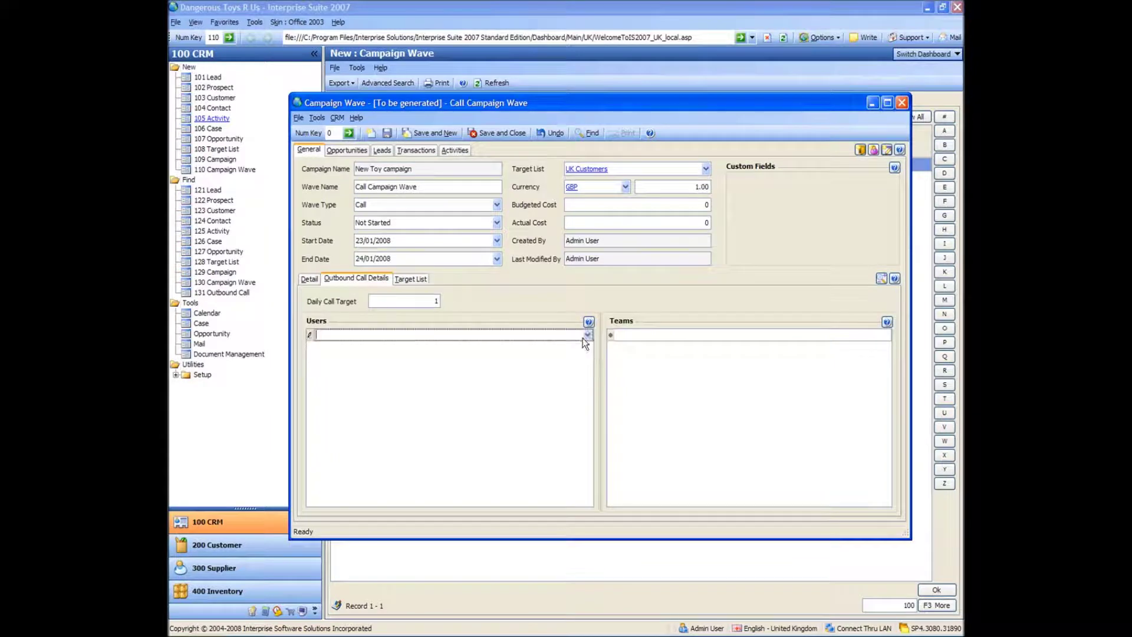
{"action": "left_click", "coordinate": [590, 335]}
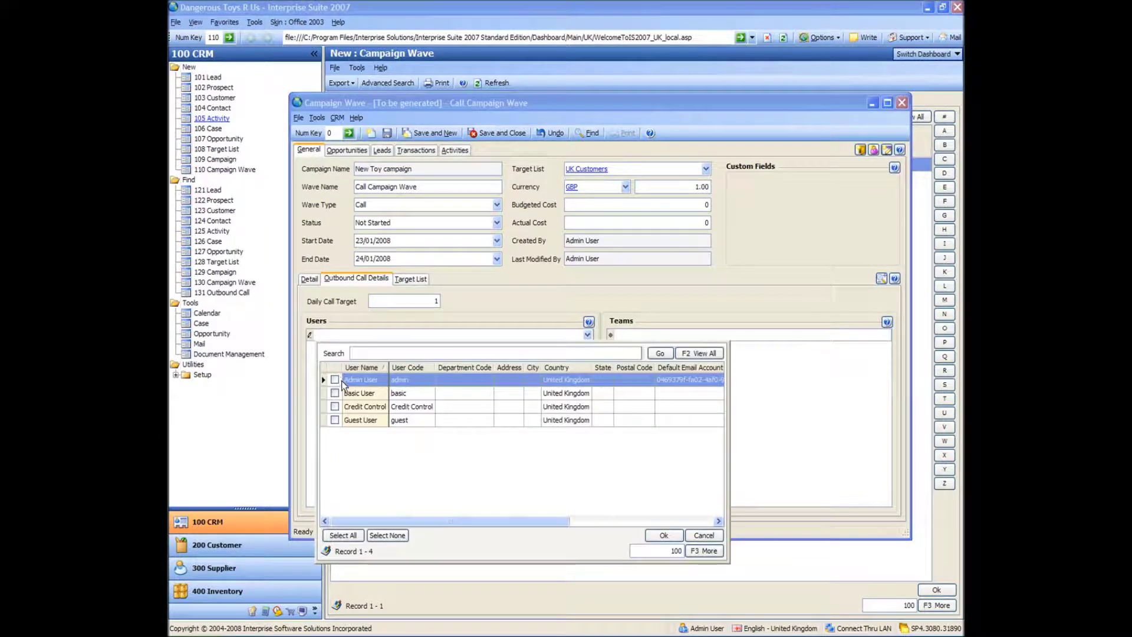
{"action": "left_click", "coordinate": [334, 380]}
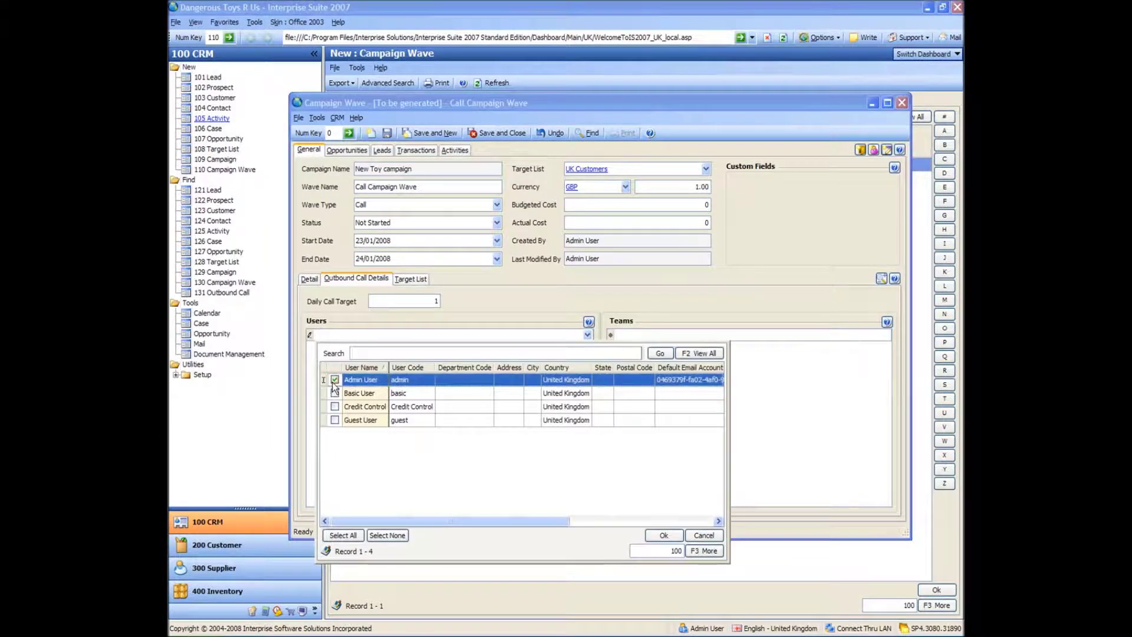
{"action": "left_click", "coordinate": [663, 536]}
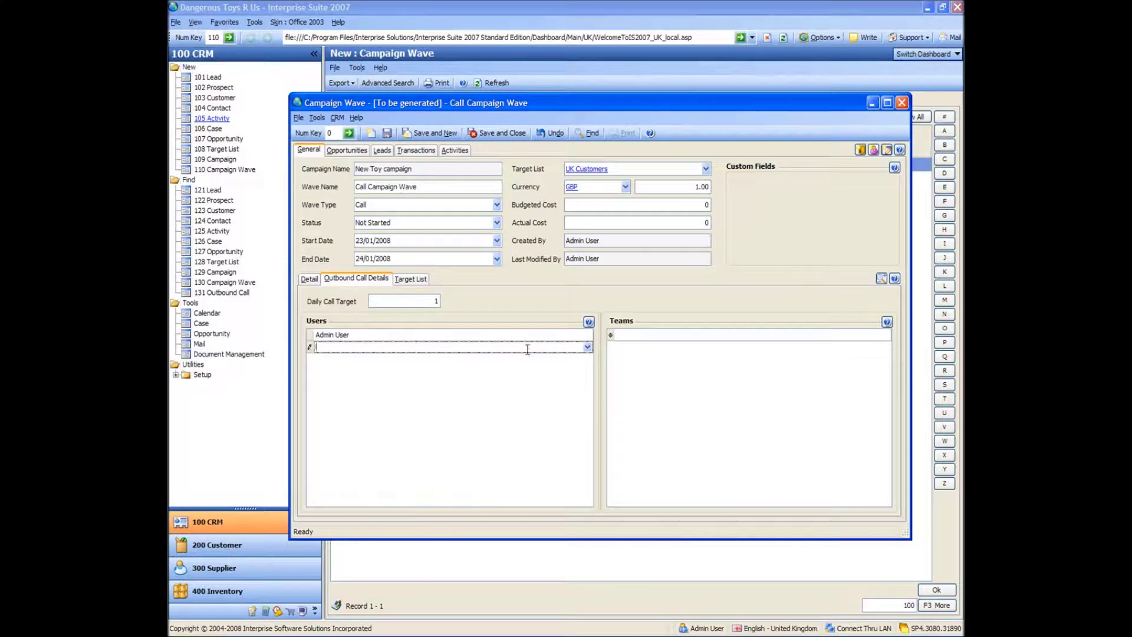
- Review the wave's target list, toggling the first contact's call permission in its record and closing that record without saving
{"action": "left_click", "coordinate": [410, 279]}
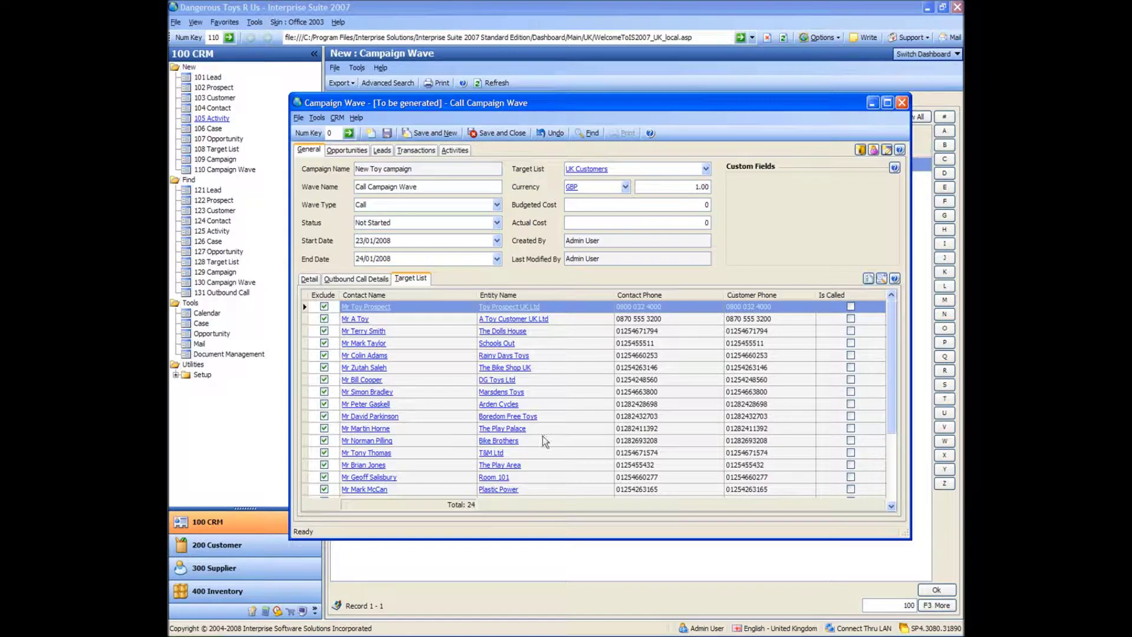
{"action": "left_click", "coordinate": [365, 308]}
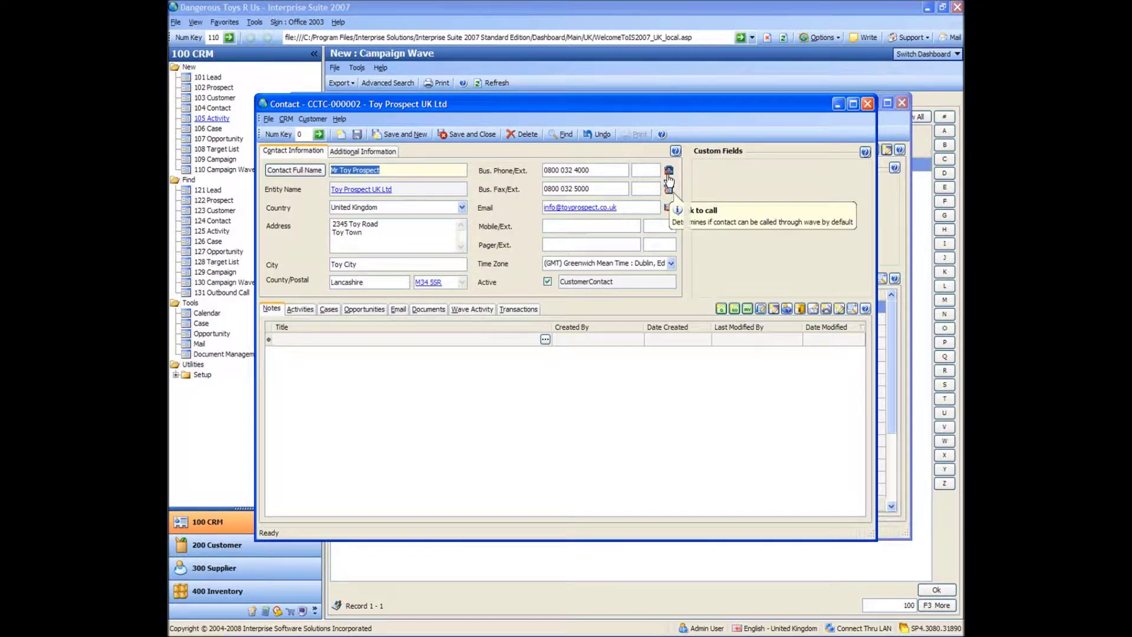
{"action": "left_click", "coordinate": [668, 177]}
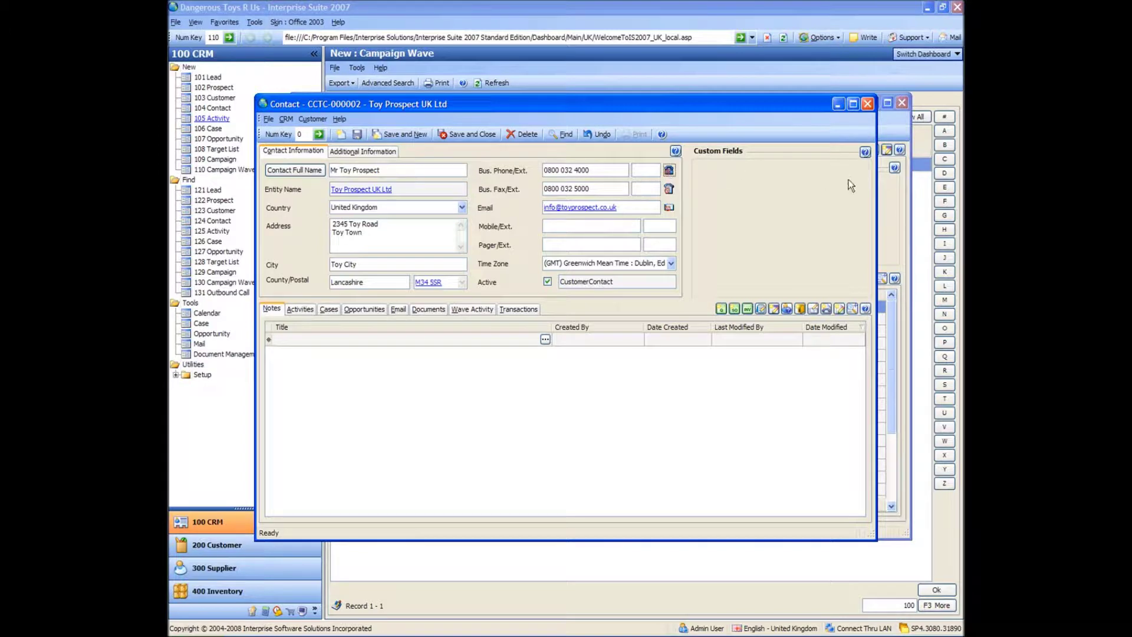
{"action": "left_click", "coordinate": [868, 104]}
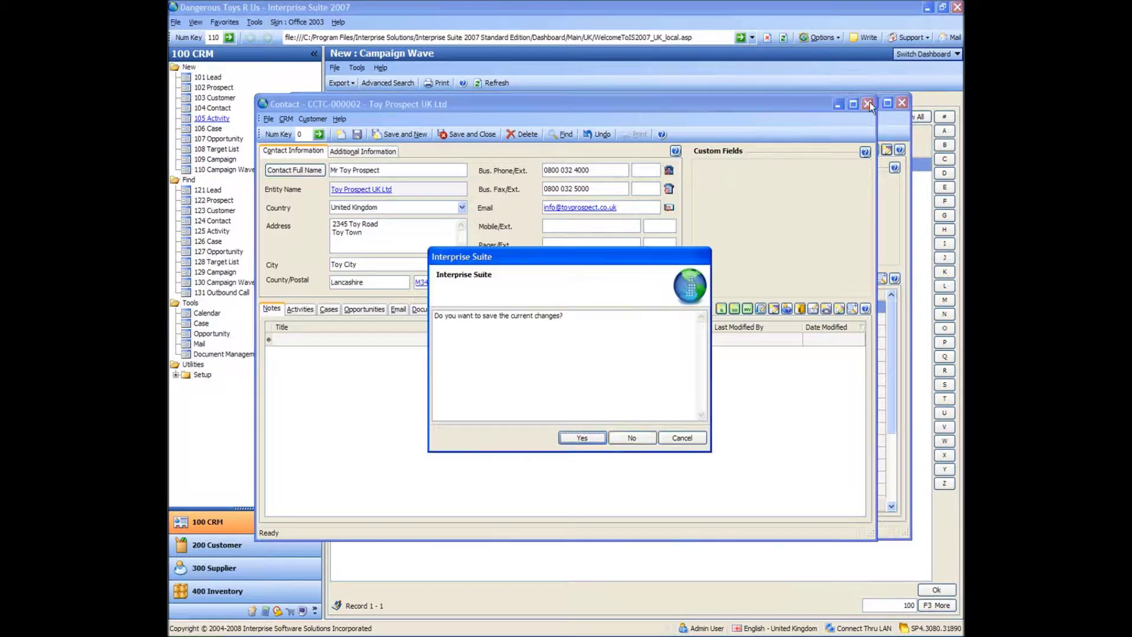
{"action": "left_click", "coordinate": [632, 438]}
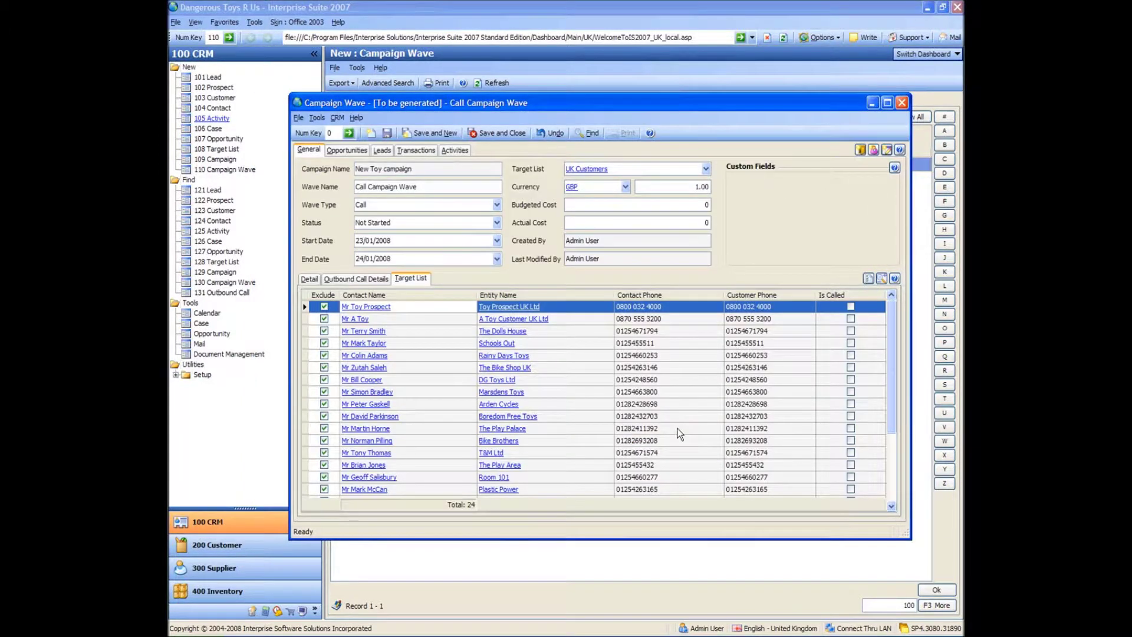
{"action": "left_click", "coordinate": [870, 278]}
{"action": "mouse_move", "coordinate": [889, 335]}
{"action": "left_mouse_down"}
{"action": "mouse_move", "coordinate": [898, 395]}
{"action": "mouse_move", "coordinate": [894, 324]}
{"action": "left_mouse_up"}
- Enter "This is where you would put a script." and "Ask them about the new products." as the wave's detail text, then save and close it
{"action": "left_click", "coordinate": [309, 279]}
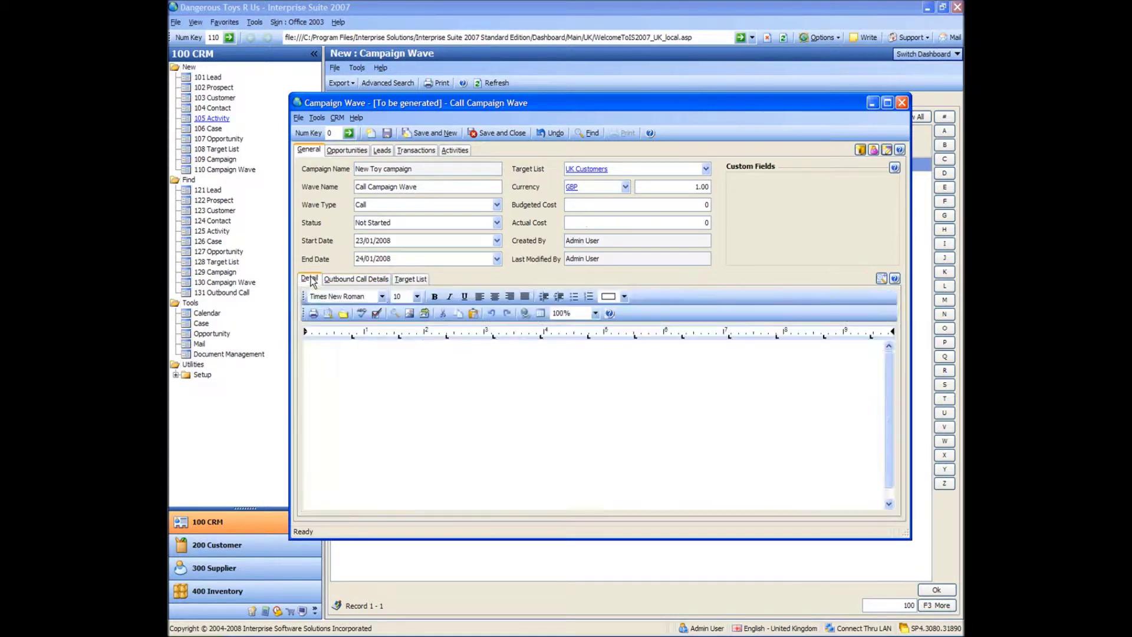
{"action": "left_click", "coordinate": [400, 397]}
{"action": "type", "text": "This is w"}
{"action": "type", "text": "here you would put"}
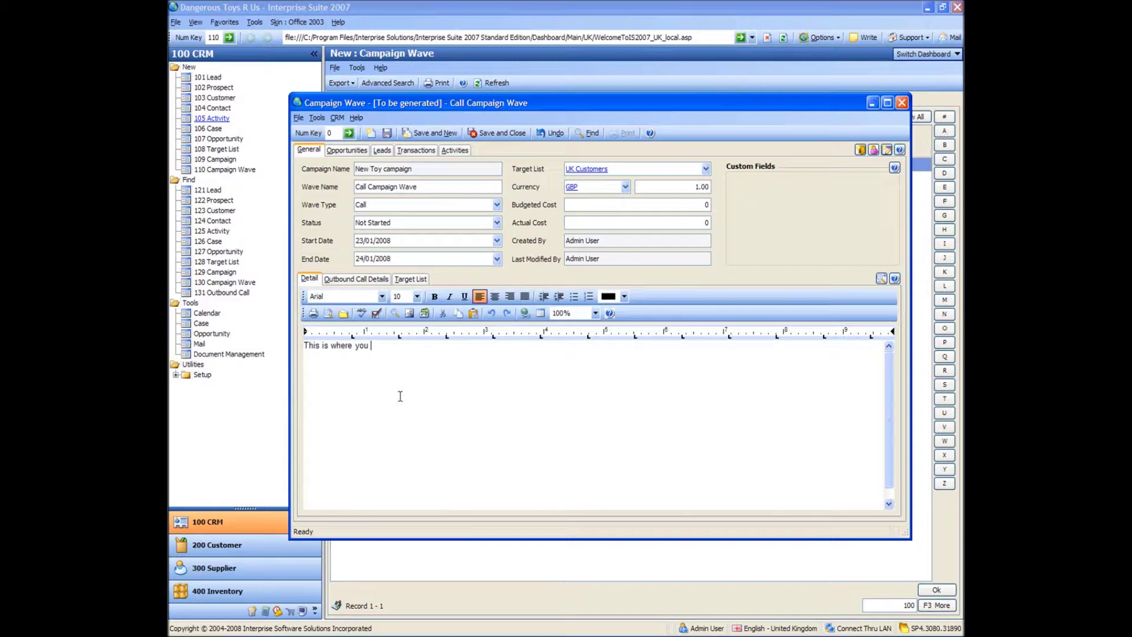
{"action": "type", "text": " a script. "}
{"action": "type", "text": "Ask them a"}
{"action": "type", "text": "bout the new"}
{"action": "type", "text": " products."}
{"action": "key", "text": "Return"}
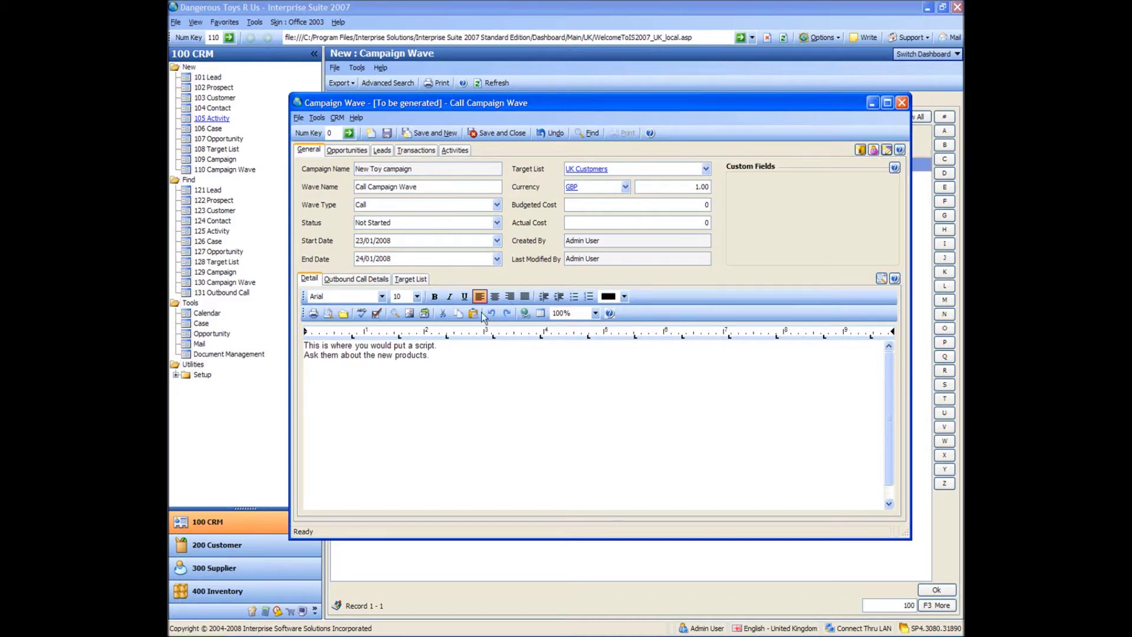
{"action": "left_click", "coordinate": [486, 133]}
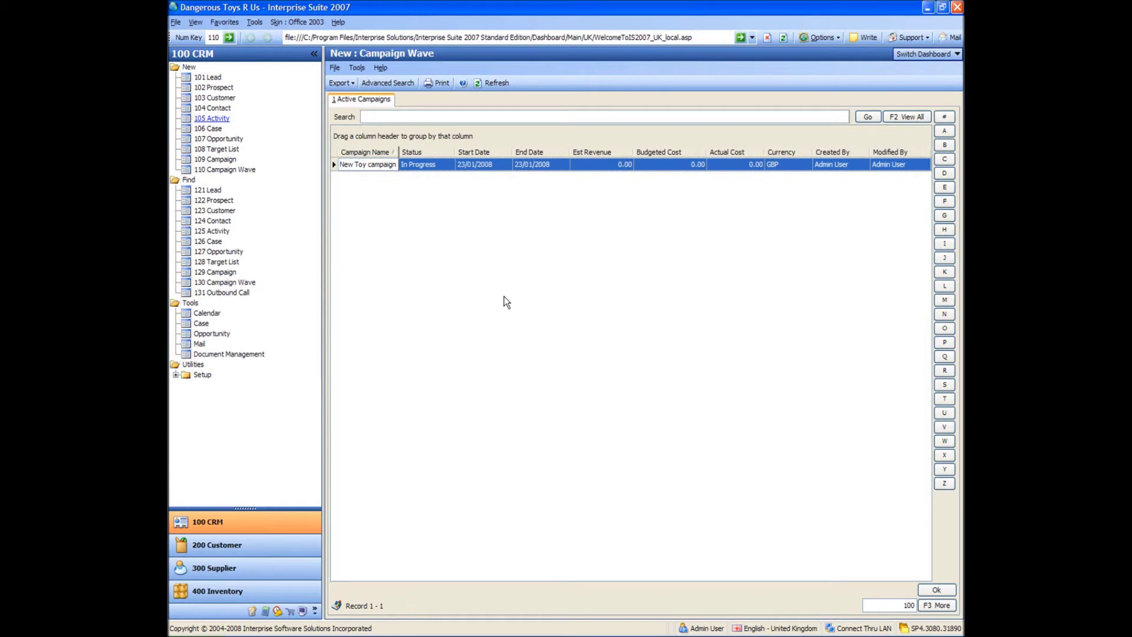
- Find the outbound call lists and open the one for Call Campaign Wave
{"action": "left_click", "coordinate": [210, 293]}
{"action": "left_click", "coordinate": [353, 165]}
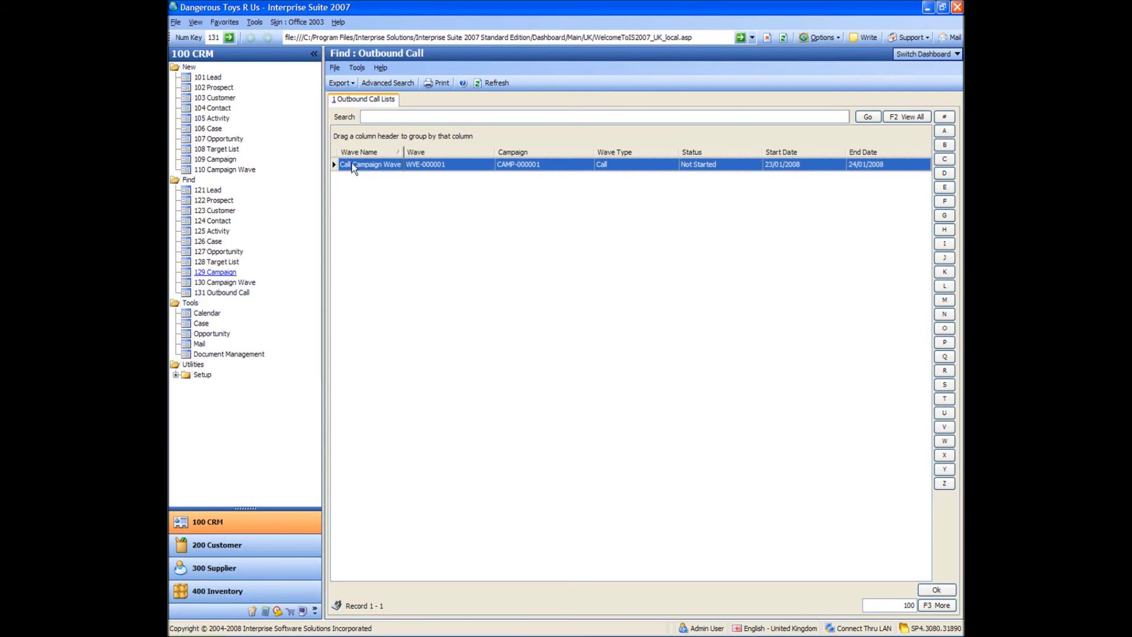
{"action": "double_click", "coordinate": [353, 164]}
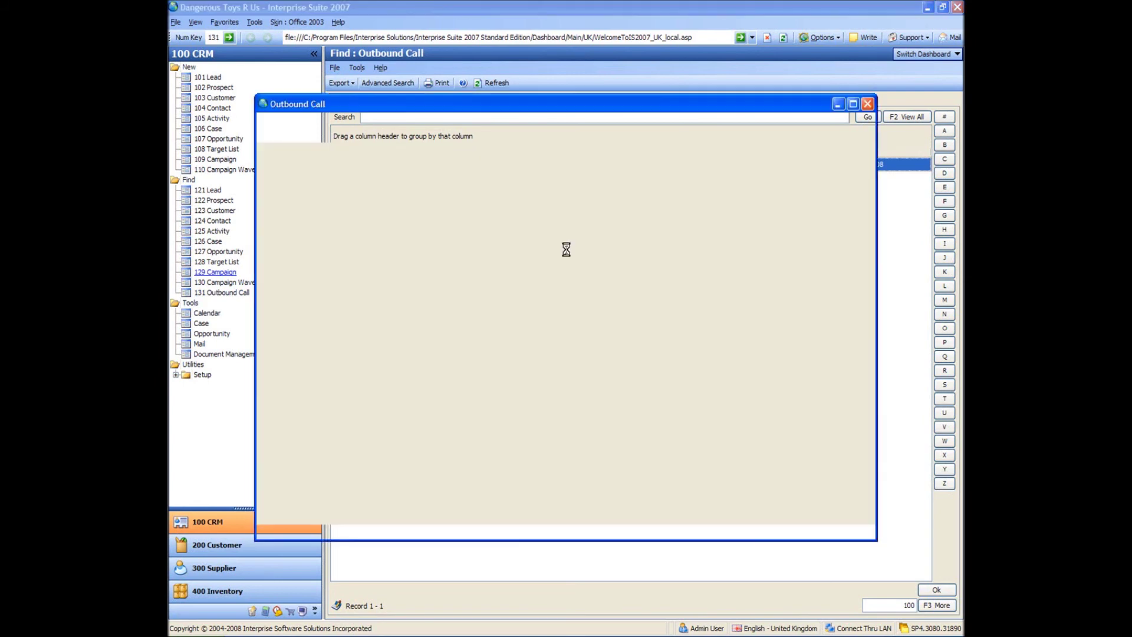